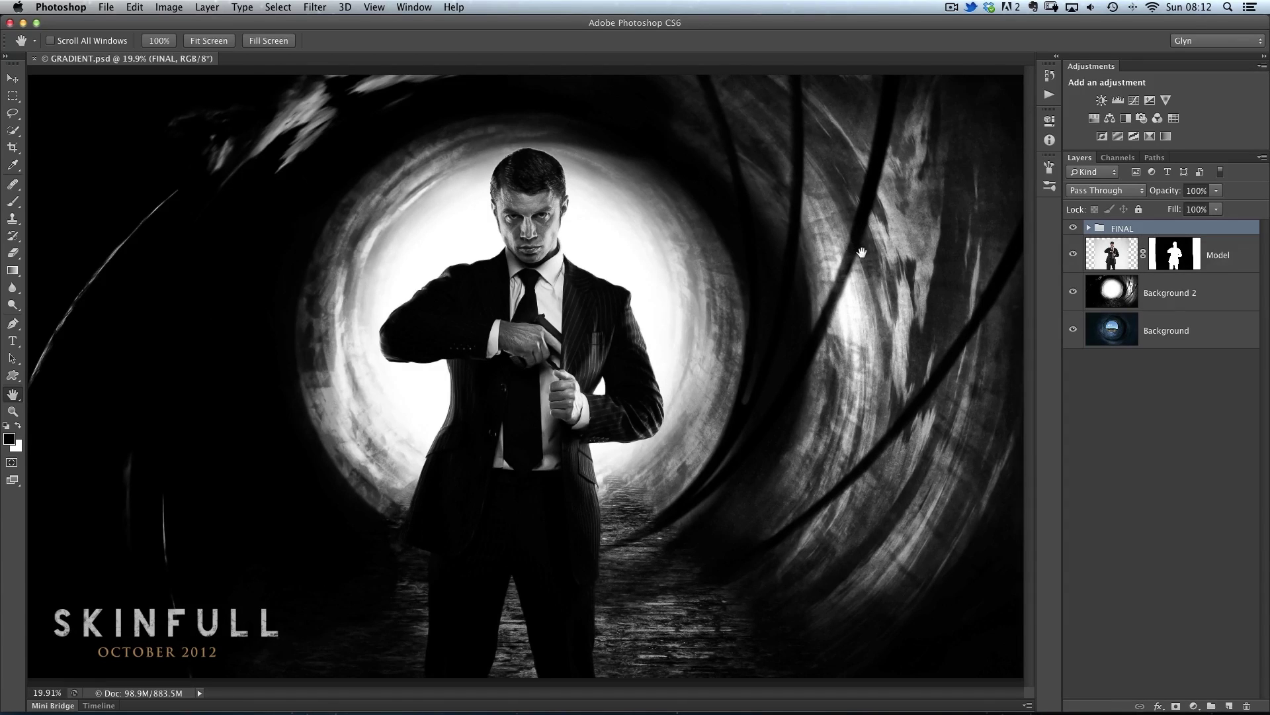
- With the Move tool active, hide the FINAL group to remove the darkening and SKINFULL title
{"action": "left_click", "coordinate": [12, 79]}
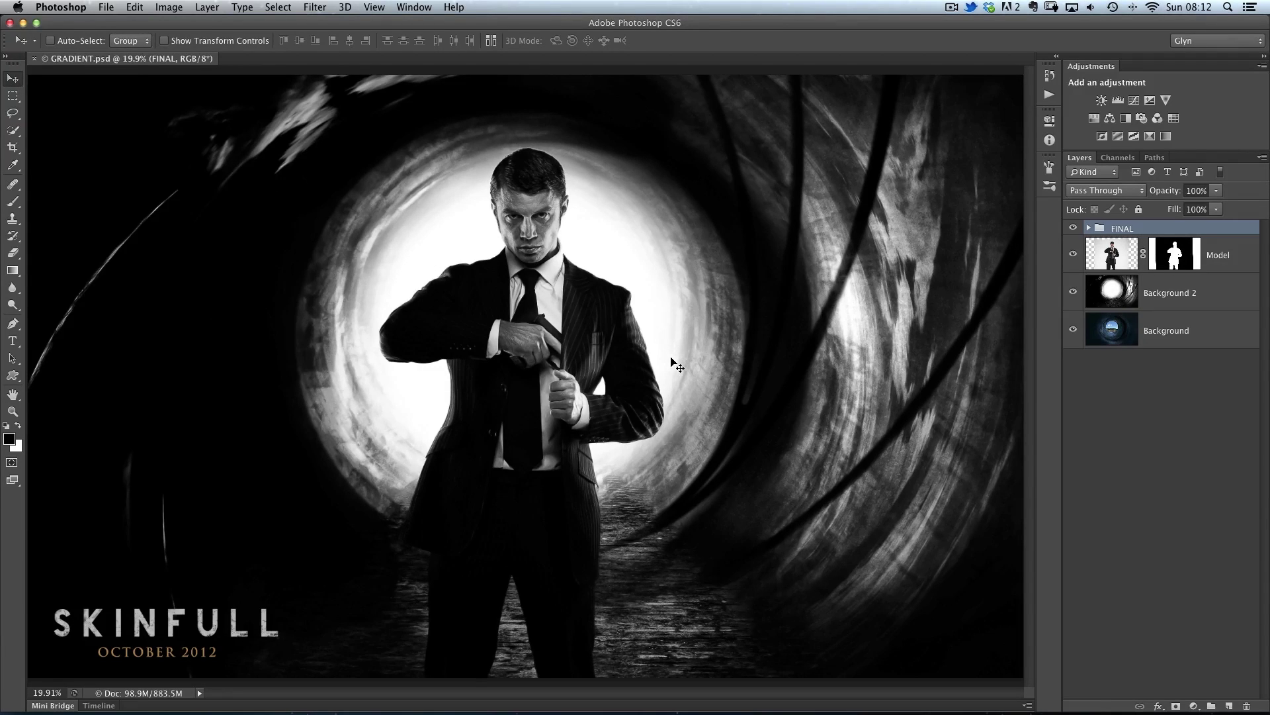
{"action": "left_click", "coordinate": [1074, 228]}
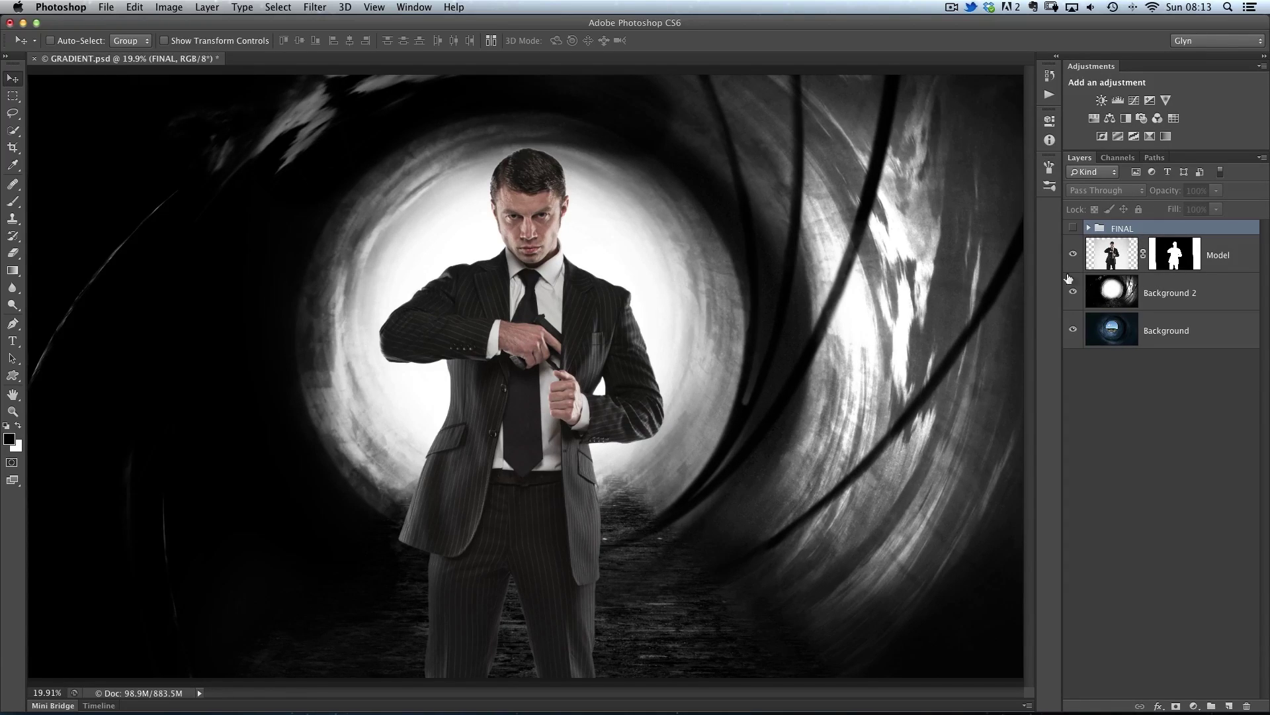
{"action": "left_click", "coordinate": [1240, 257]}
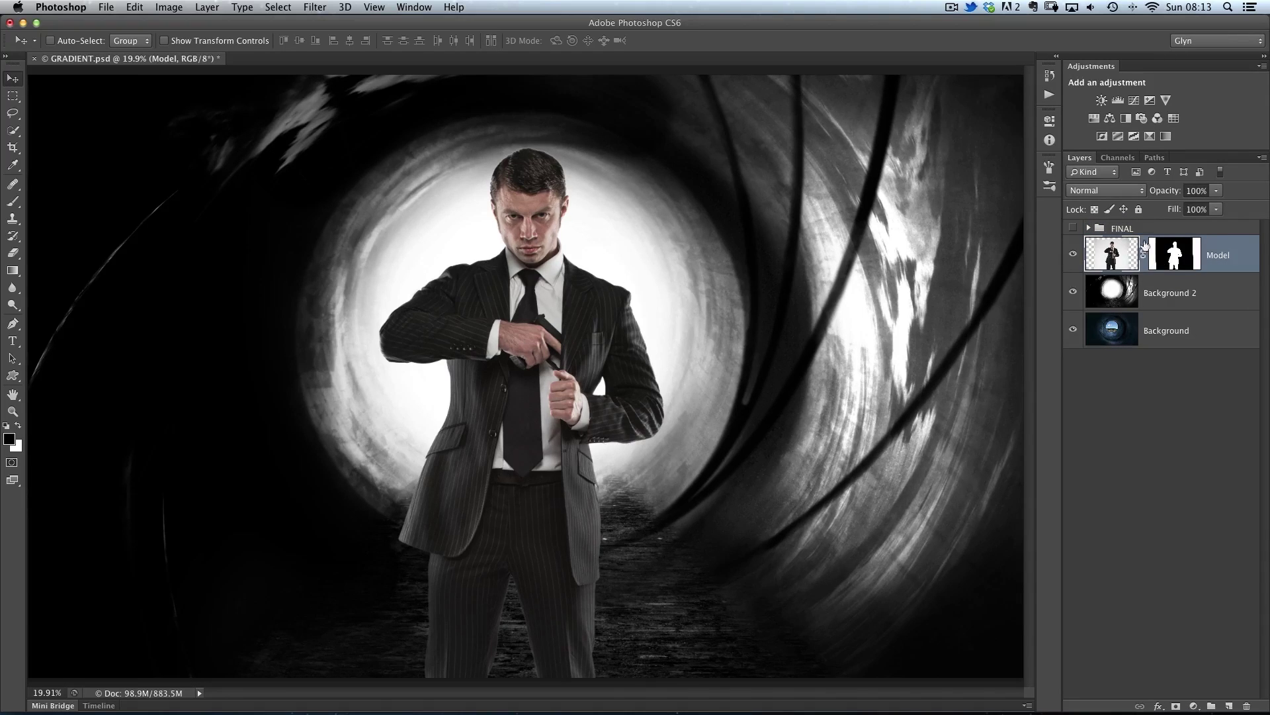
{"action": "left_click", "coordinate": [1177, 251], "text": "shift"}
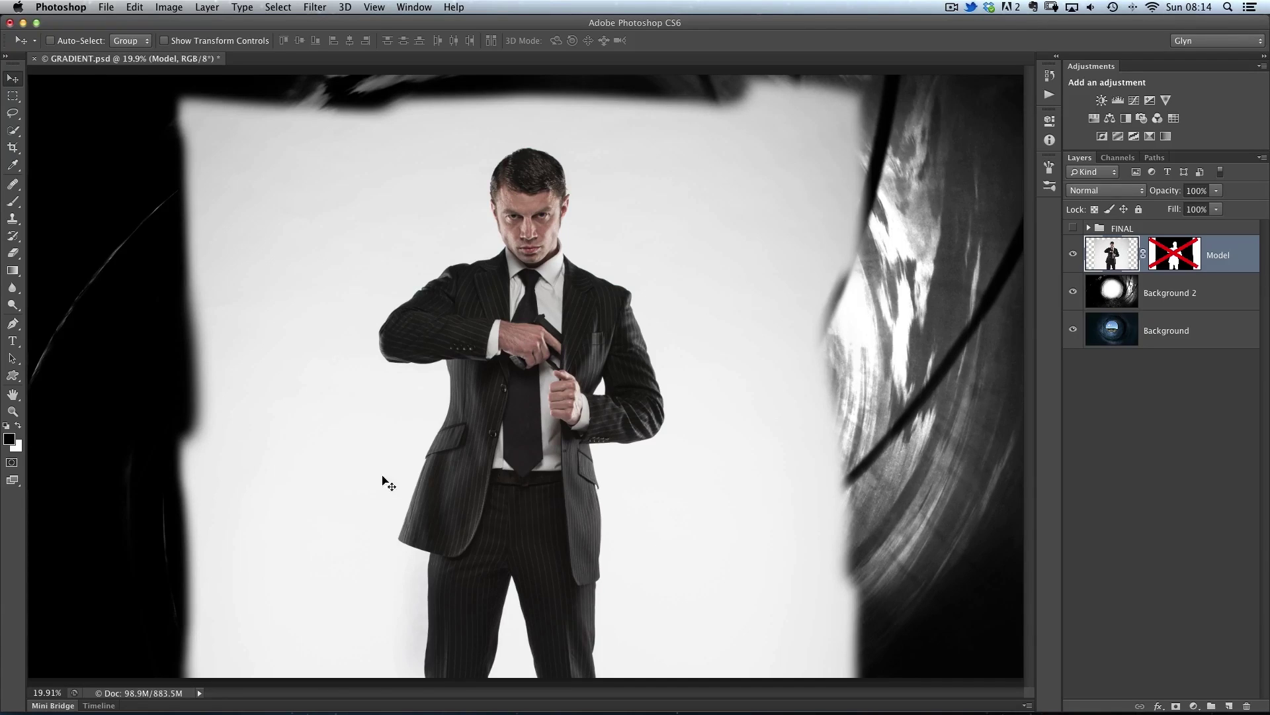
{"action": "left_click", "coordinate": [1177, 252], "text": "shift"}
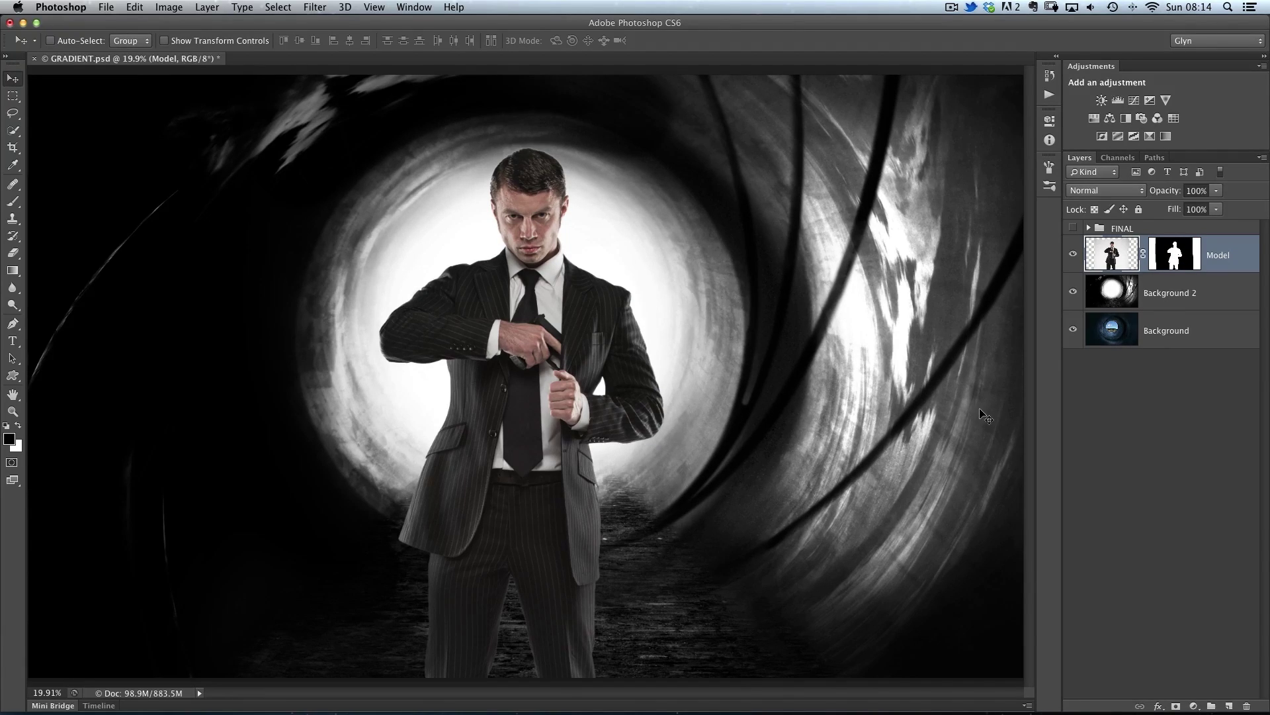
{"action": "left_click", "coordinate": [1157, 707]}
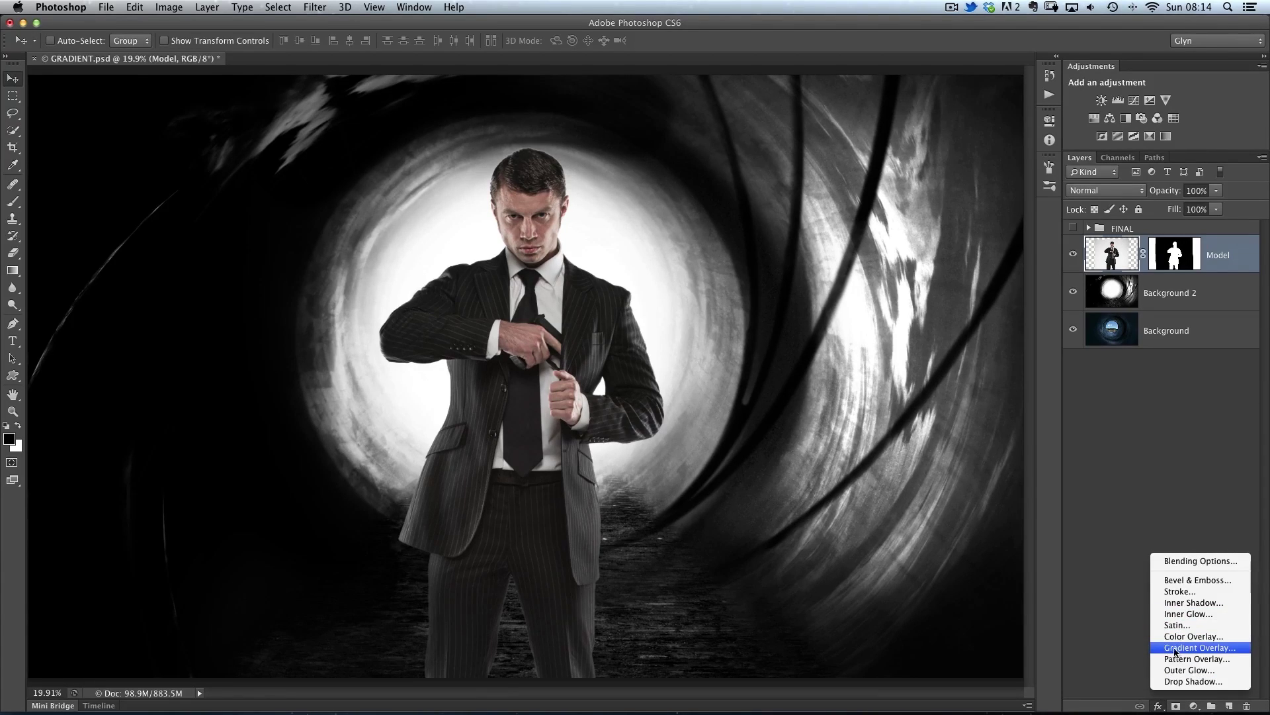
{"action": "left_click", "coordinate": [1181, 648]}
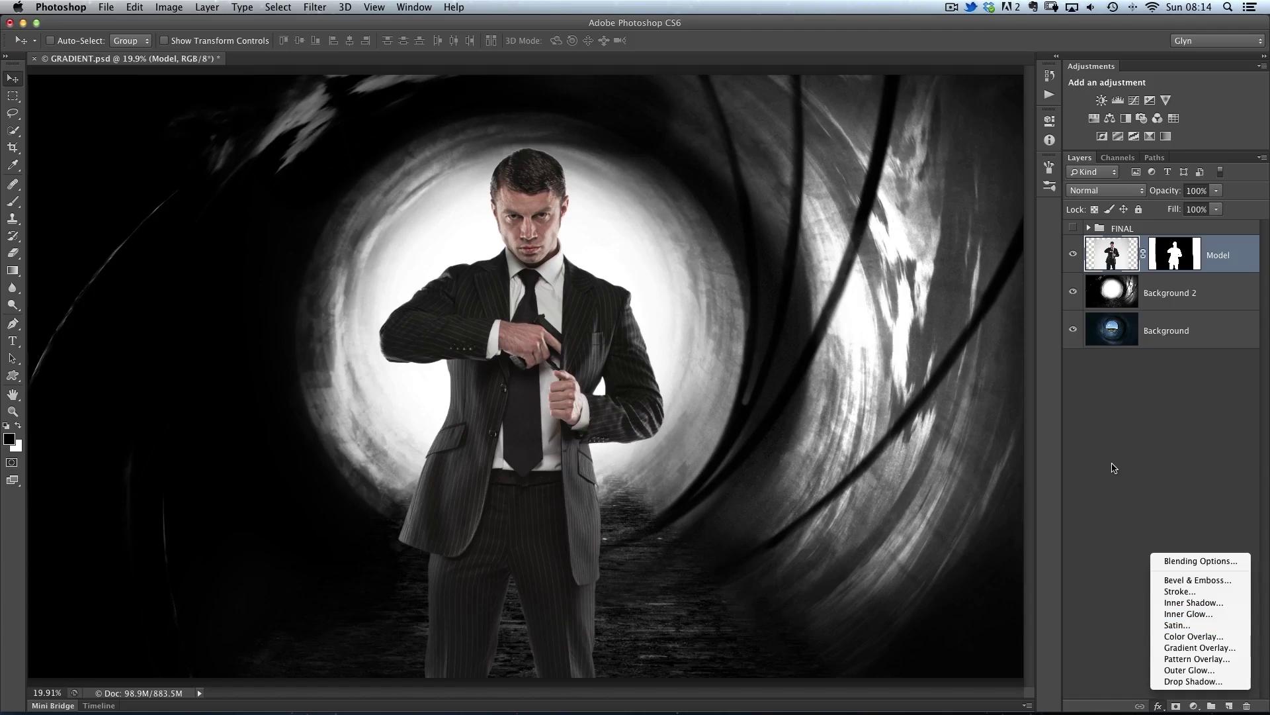
- Enable a black-to-white Gradient Overlay in the Model layer's Layer Style, leaving the Gradient Editor unchanged
{"action": "double_click", "coordinate": [1241, 257]}
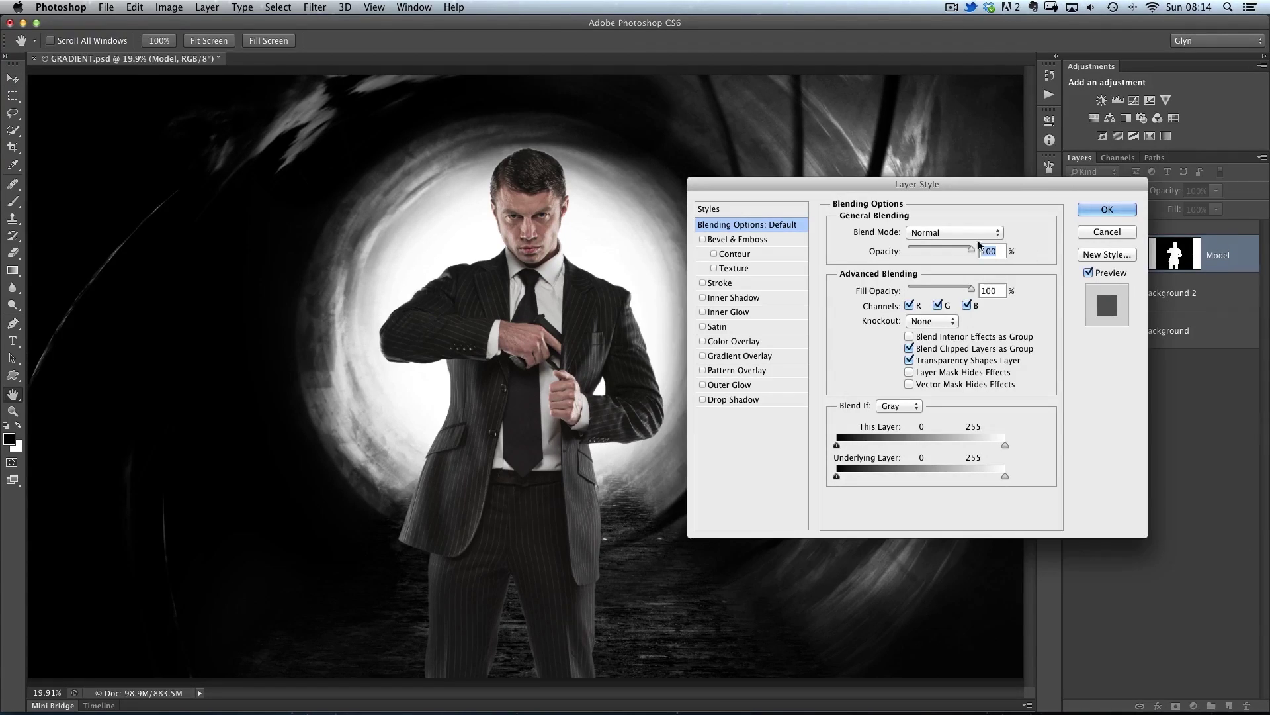
{"action": "left_click_drag", "start_coordinate": [924, 188], "coordinate": [876, 117]}
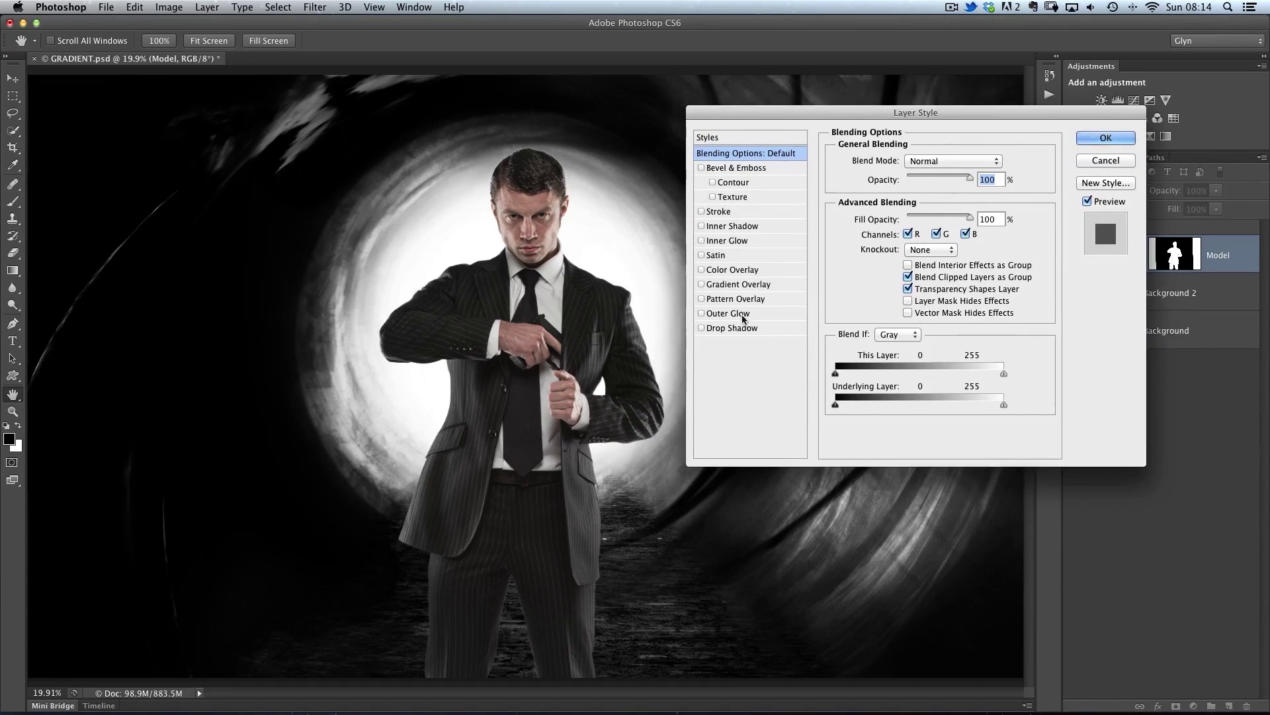
{"action": "left_click", "coordinate": [723, 286]}
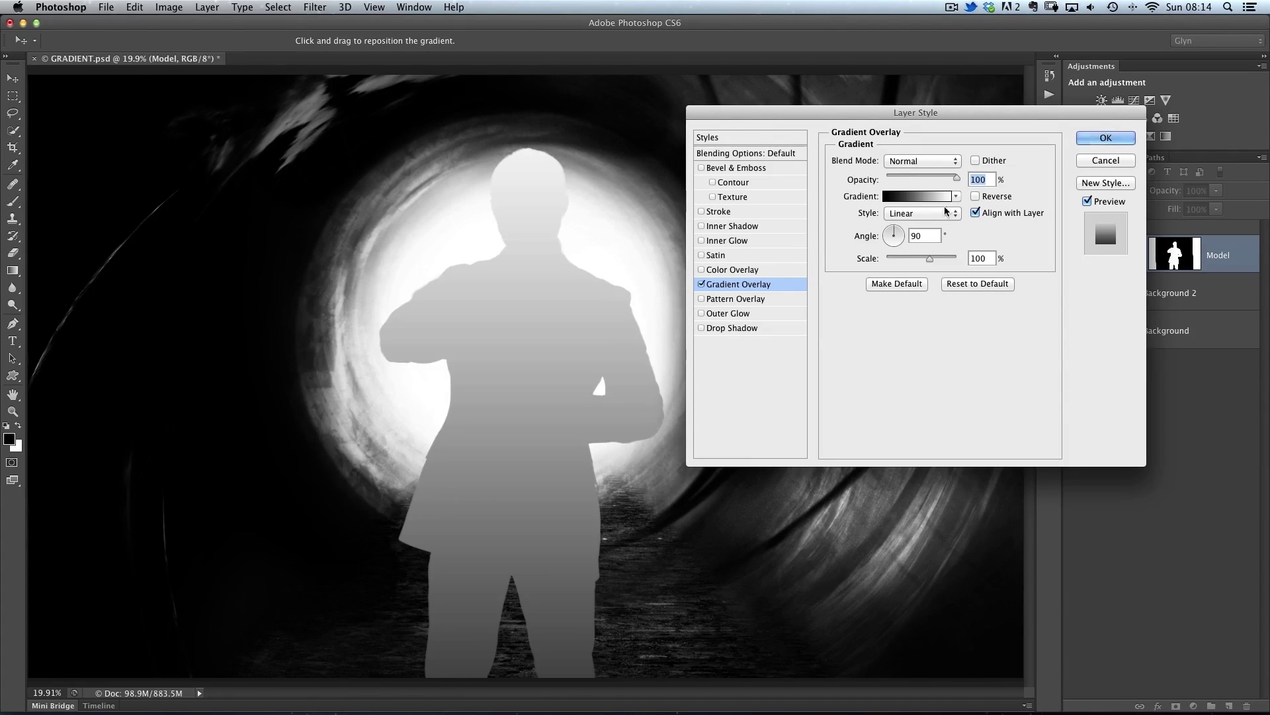
{"action": "left_click", "coordinate": [923, 196]}
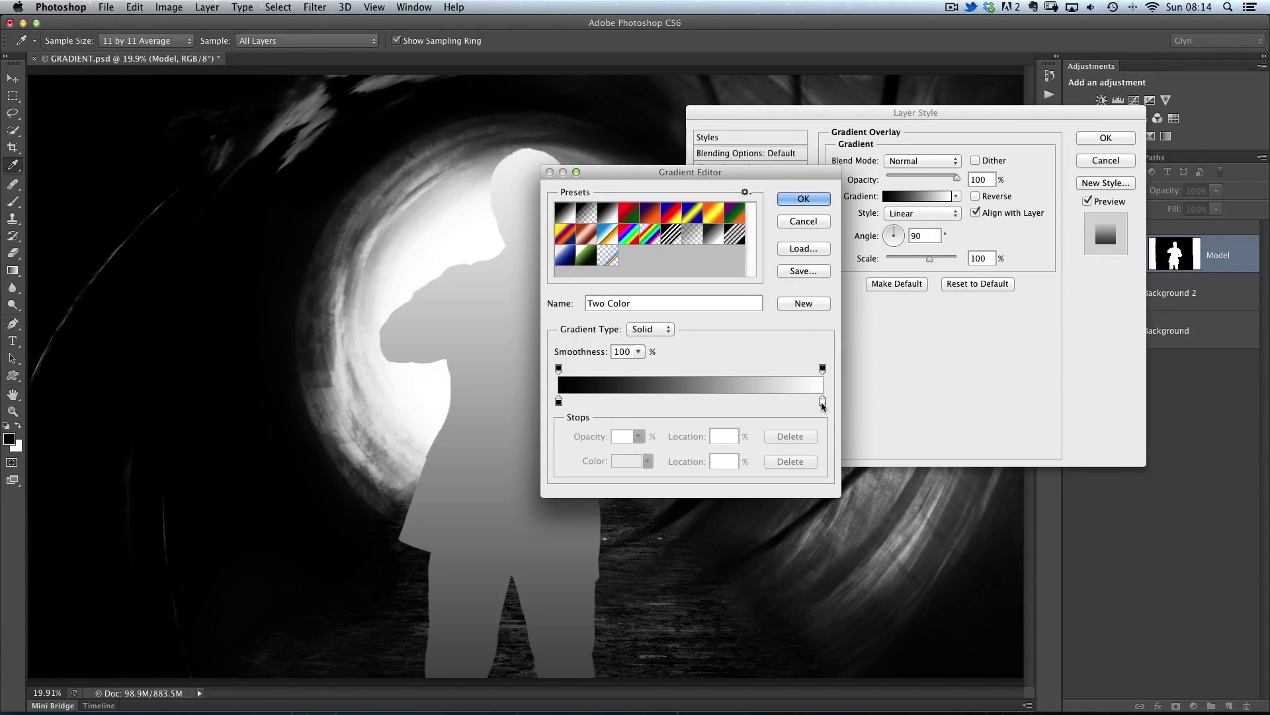
{"action": "left_click", "coordinate": [802, 222]}
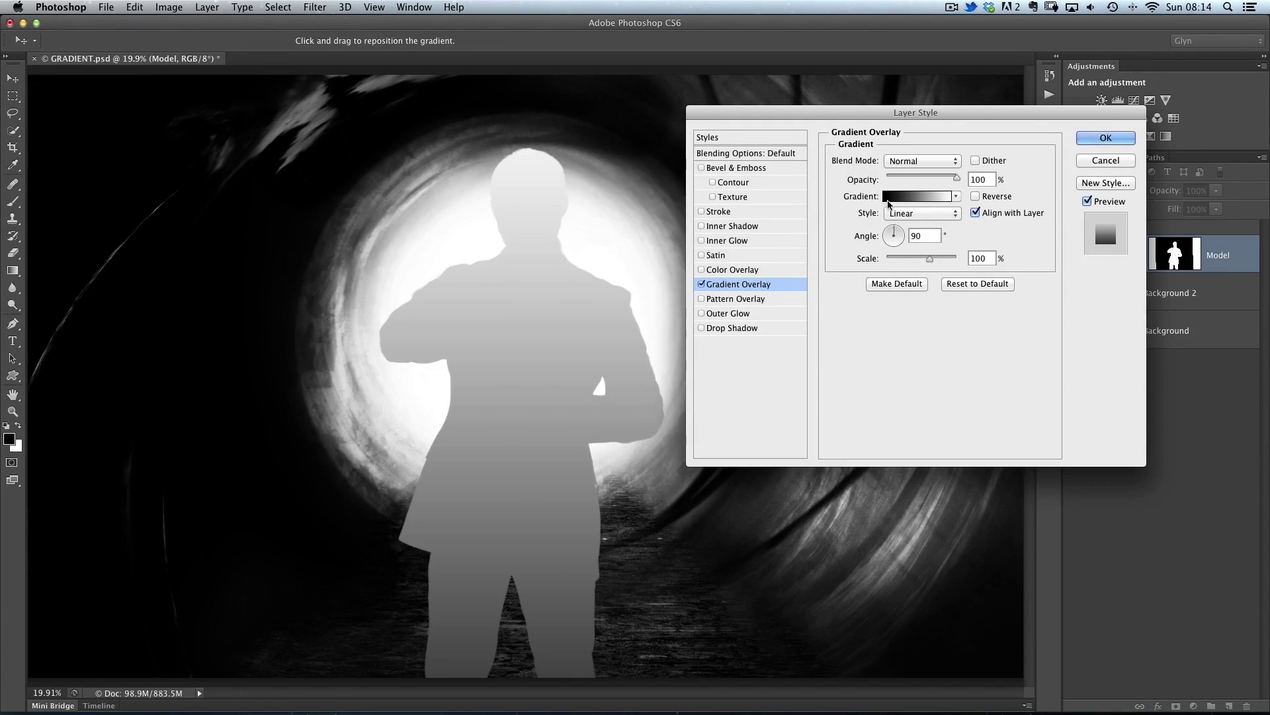
- Rotate the Model layer's Gradient Overlay to a 15° angle
{"action": "mouse_move", "coordinate": [860, 114]}
{"action": "left_mouse_down"}
{"action": "mouse_move", "coordinate": [852, 142]}
{"action": "mouse_move", "coordinate": [868, 136]}
{"action": "left_mouse_up"}
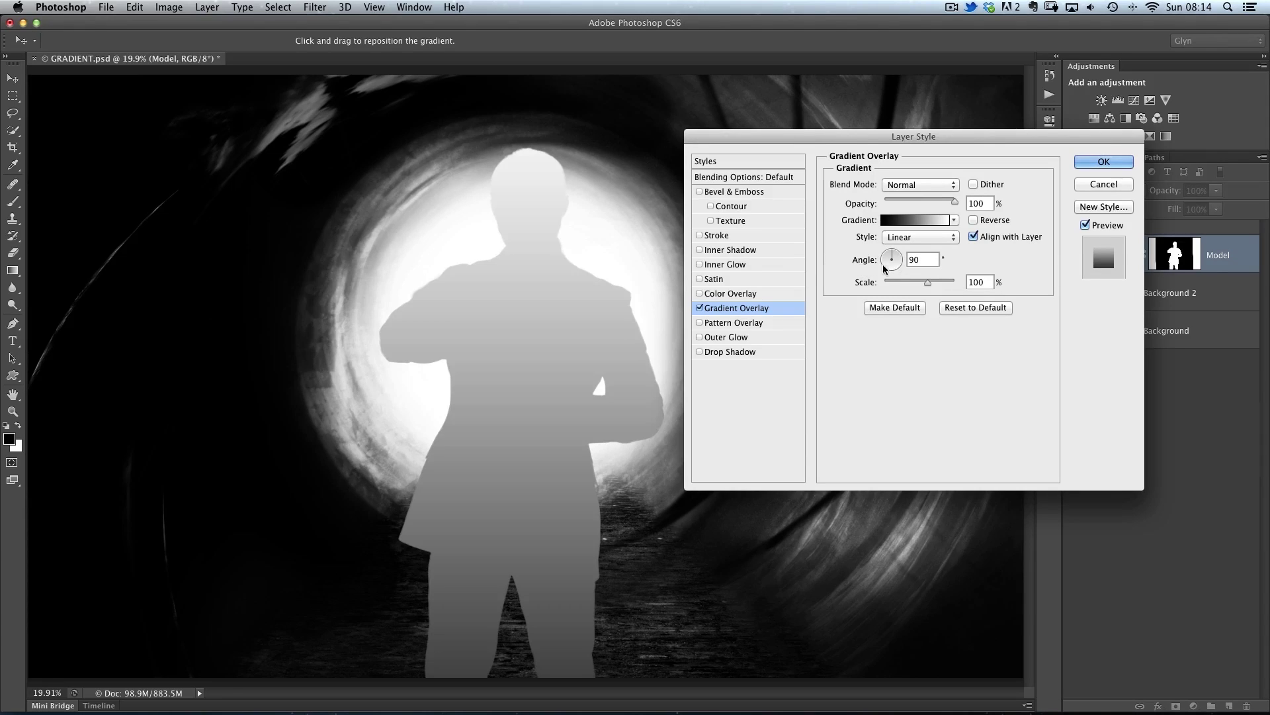
{"action": "left_click_drag", "start_coordinate": [893, 255], "coordinate": [905, 261]}
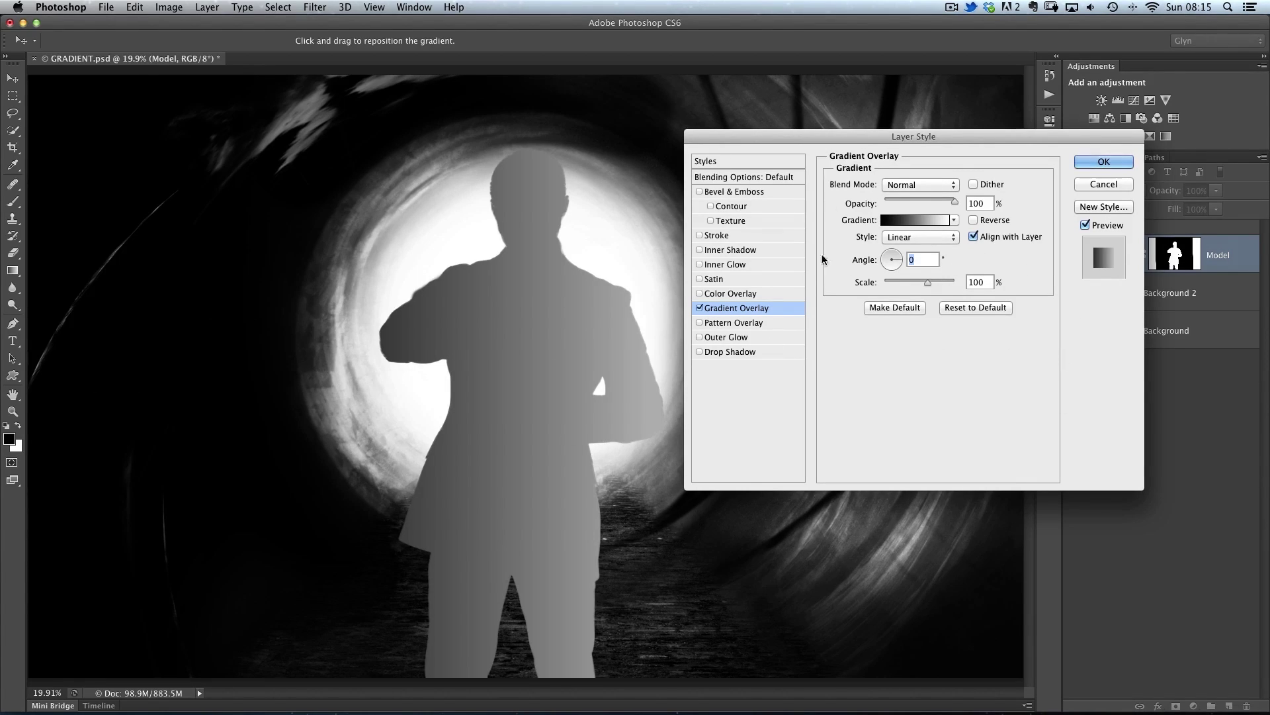
{"action": "left_click_drag", "start_coordinate": [795, 140], "coordinate": [995, 351]}
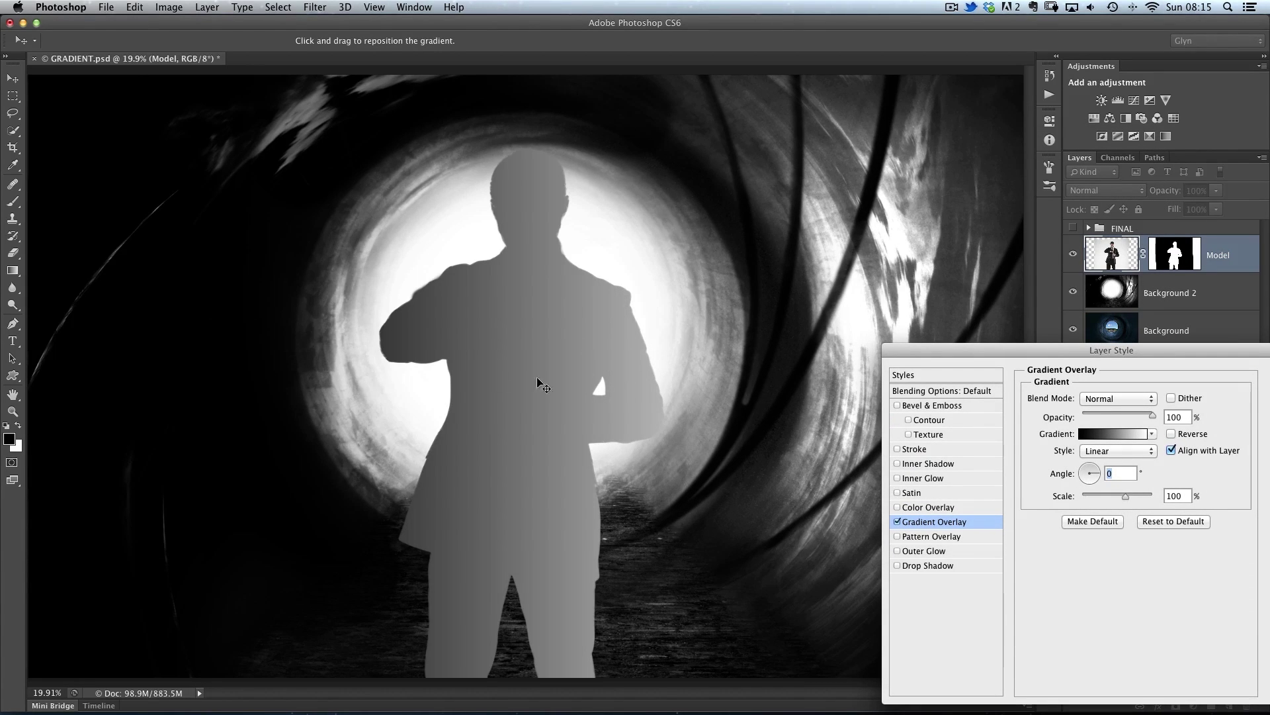
{"action": "left_click_drag", "start_coordinate": [911, 354], "coordinate": [729, 164]}
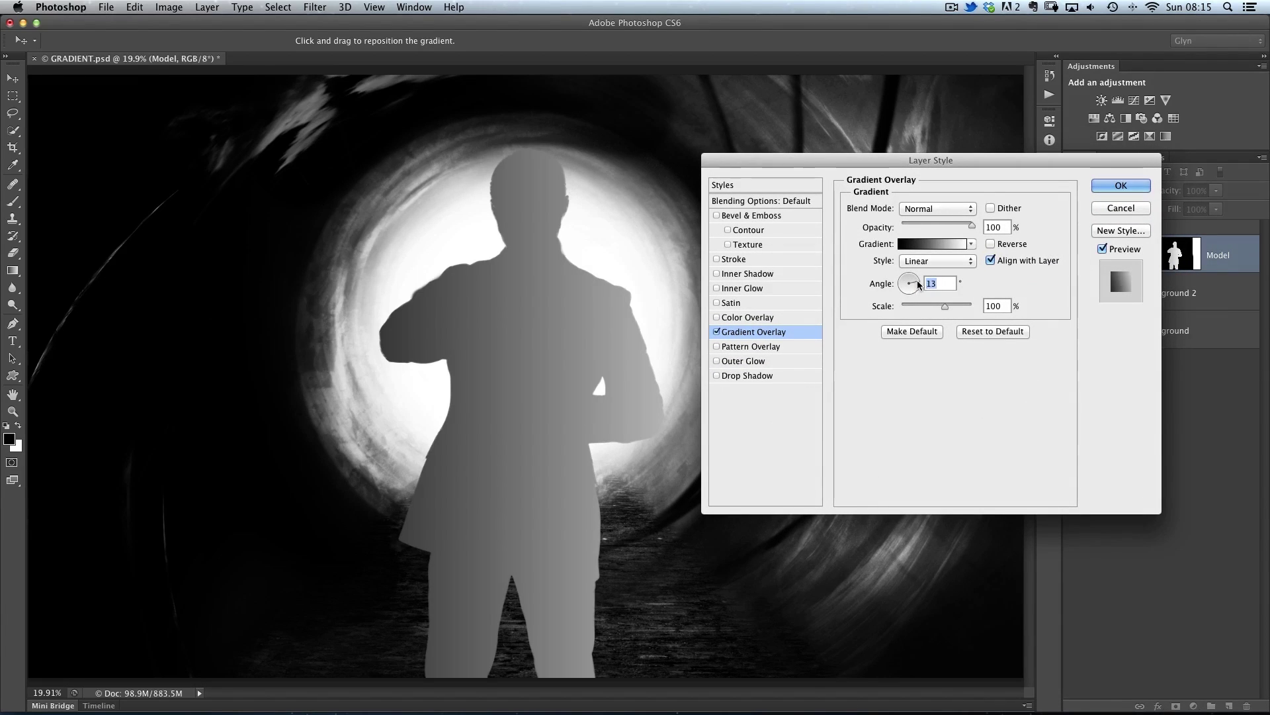
{"action": "left_click", "coordinate": [917, 283]}
{"action": "left_click", "coordinate": [917, 284]}
{"action": "left_click", "coordinate": [918, 282]}
{"action": "left_click", "coordinate": [919, 282]}
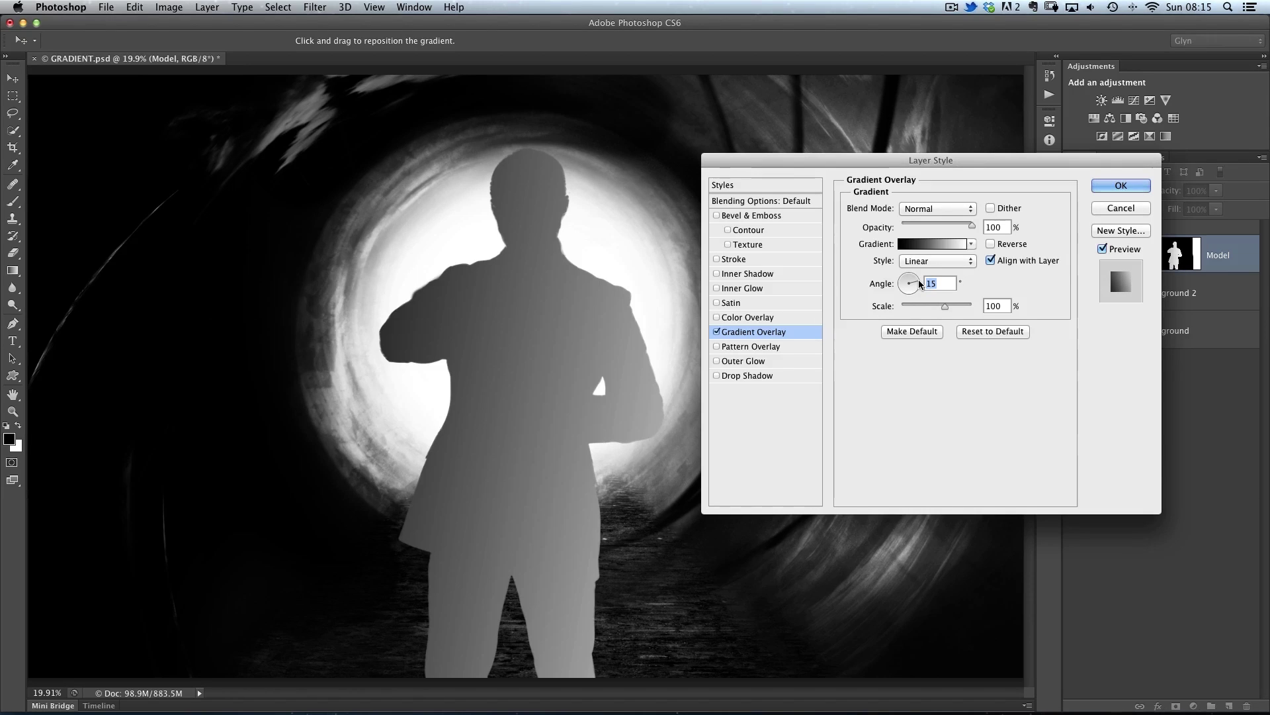
- Drag the gradient across the gunman so his silhouette turns mostly dark grey
{"action": "left_click_drag", "start_coordinate": [819, 157], "coordinate": [838, 182]}
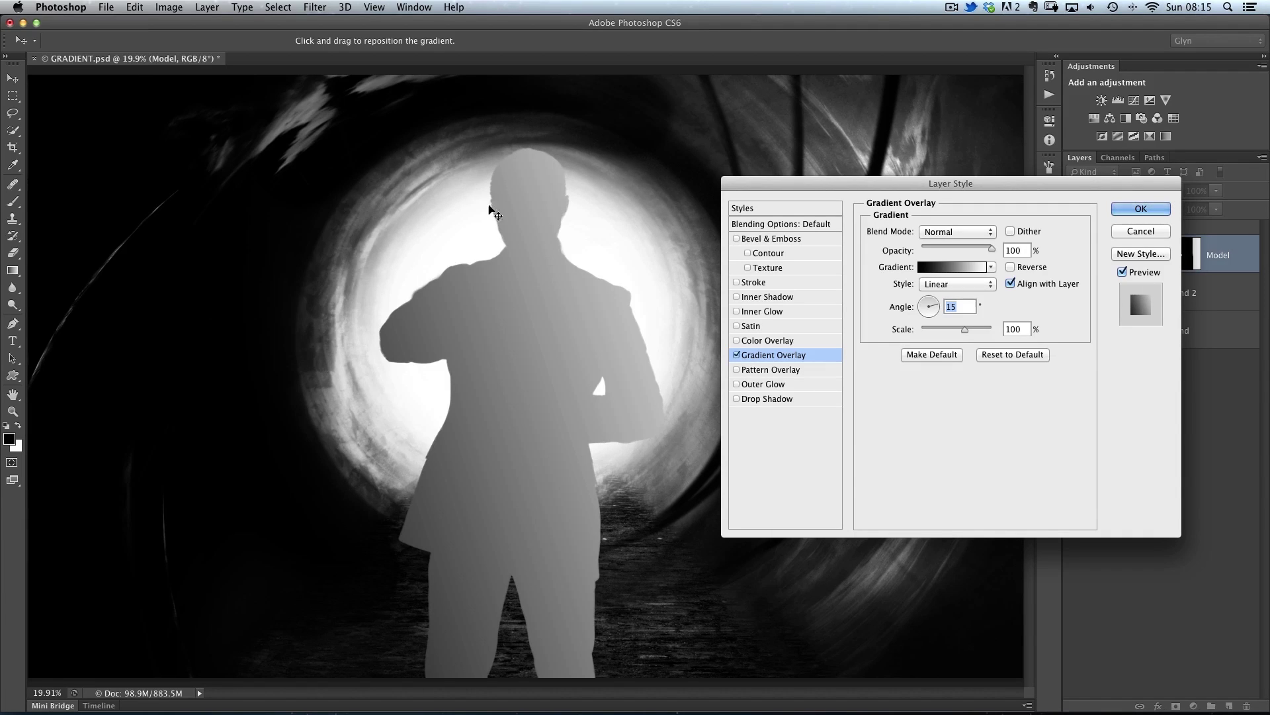
{"action": "left_click_drag", "start_coordinate": [497, 429], "coordinate": [617, 361]}
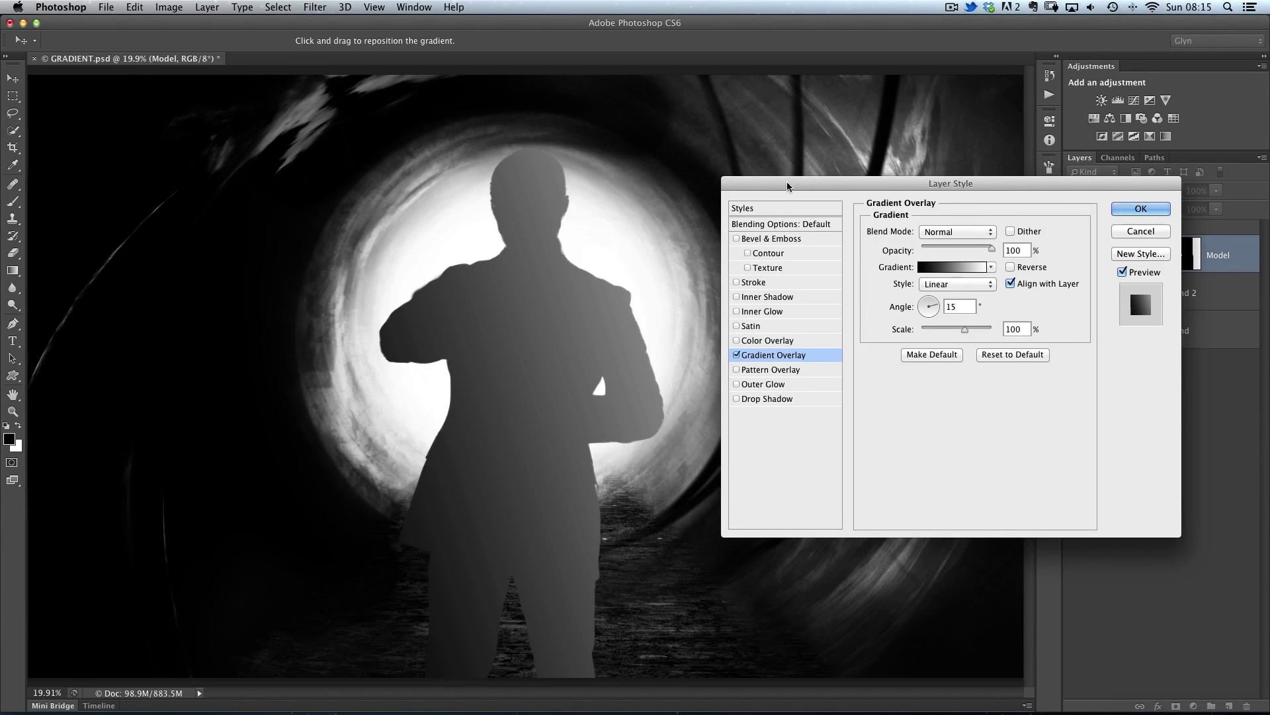
{"action": "left_click_drag", "start_coordinate": [790, 184], "coordinate": [787, 164]}
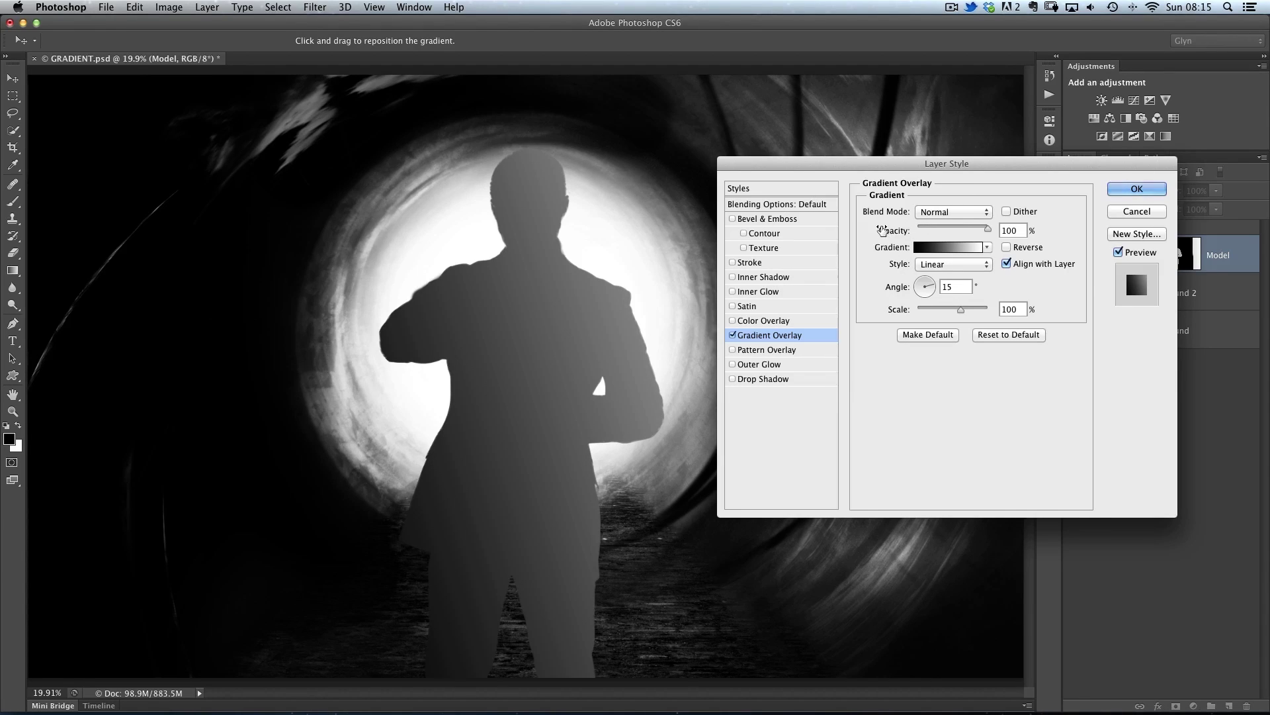
- Switch the Gradient Overlay blend mode to Overlay and compare the model with and without it
{"action": "left_click", "coordinate": [953, 210]}
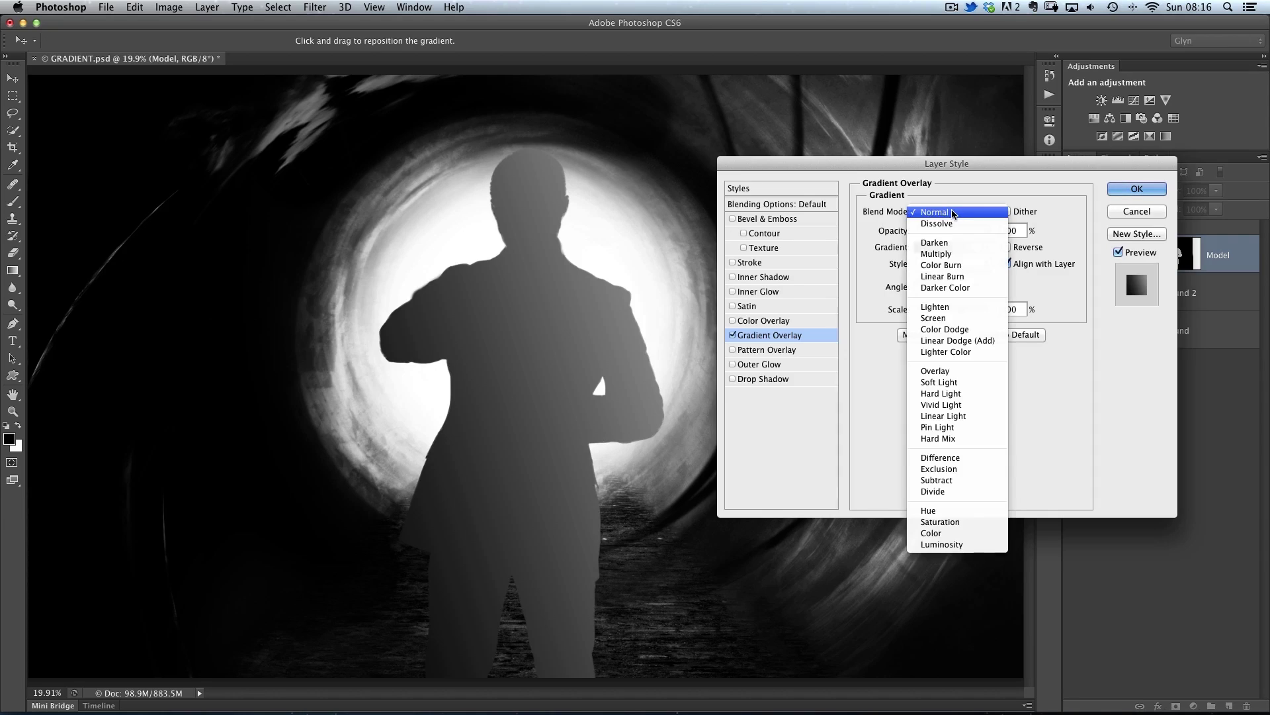
{"action": "left_click", "coordinate": [933, 372]}
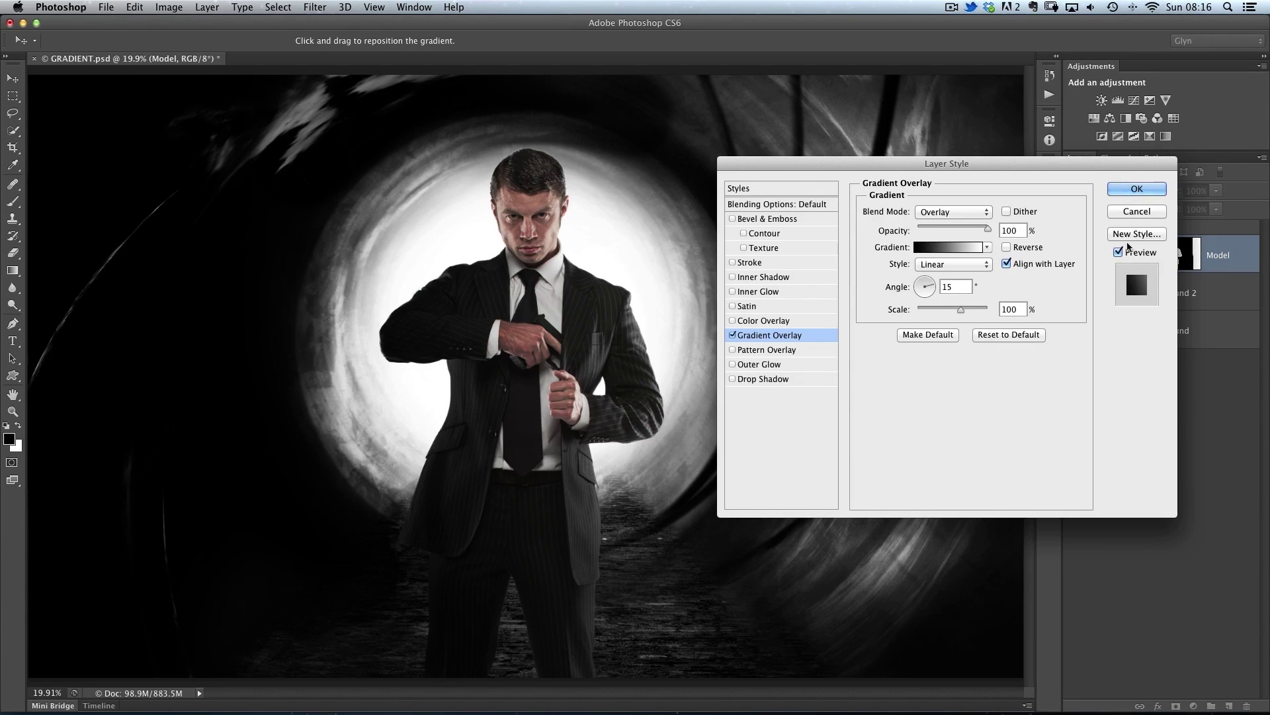
{"action": "left_click", "coordinate": [1117, 252]}
{"action": "left_click", "coordinate": [1117, 252]}
{"action": "left_click", "coordinate": [1116, 252]}
{"action": "left_click", "coordinate": [1116, 253]}
{"action": "left_click", "coordinate": [1117, 252]}
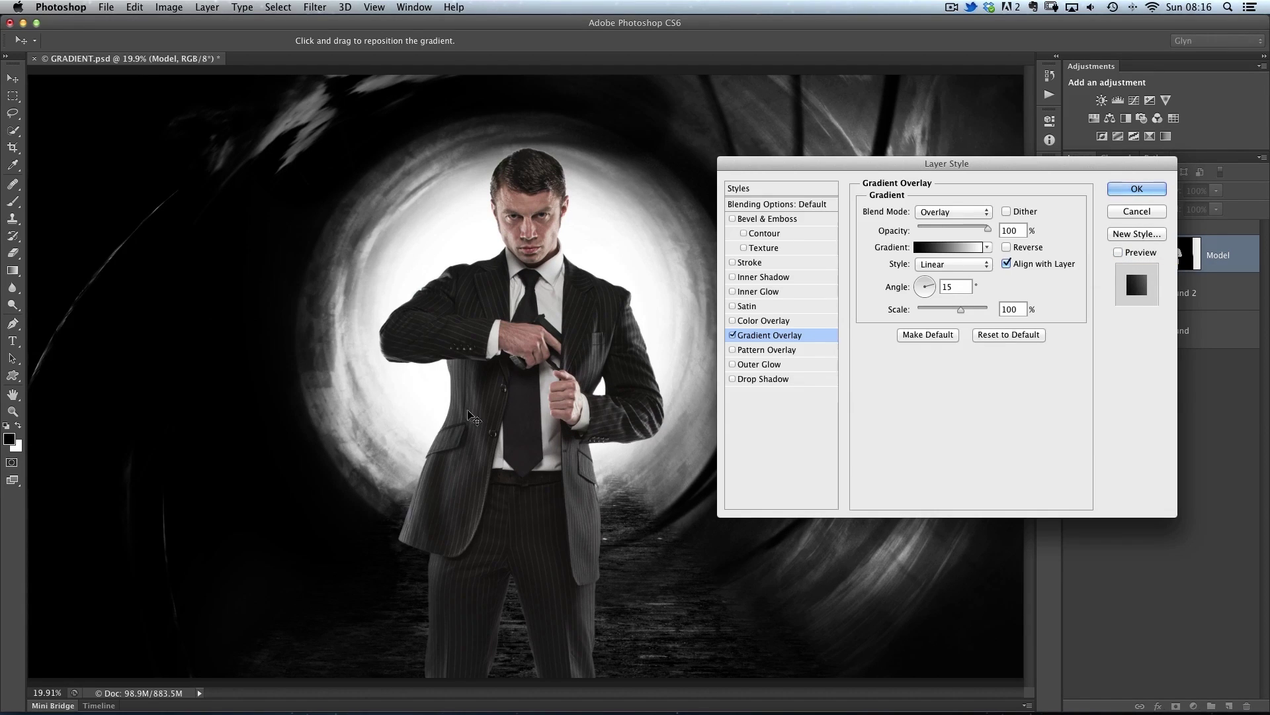
{"action": "left_click", "coordinate": [1118, 252]}
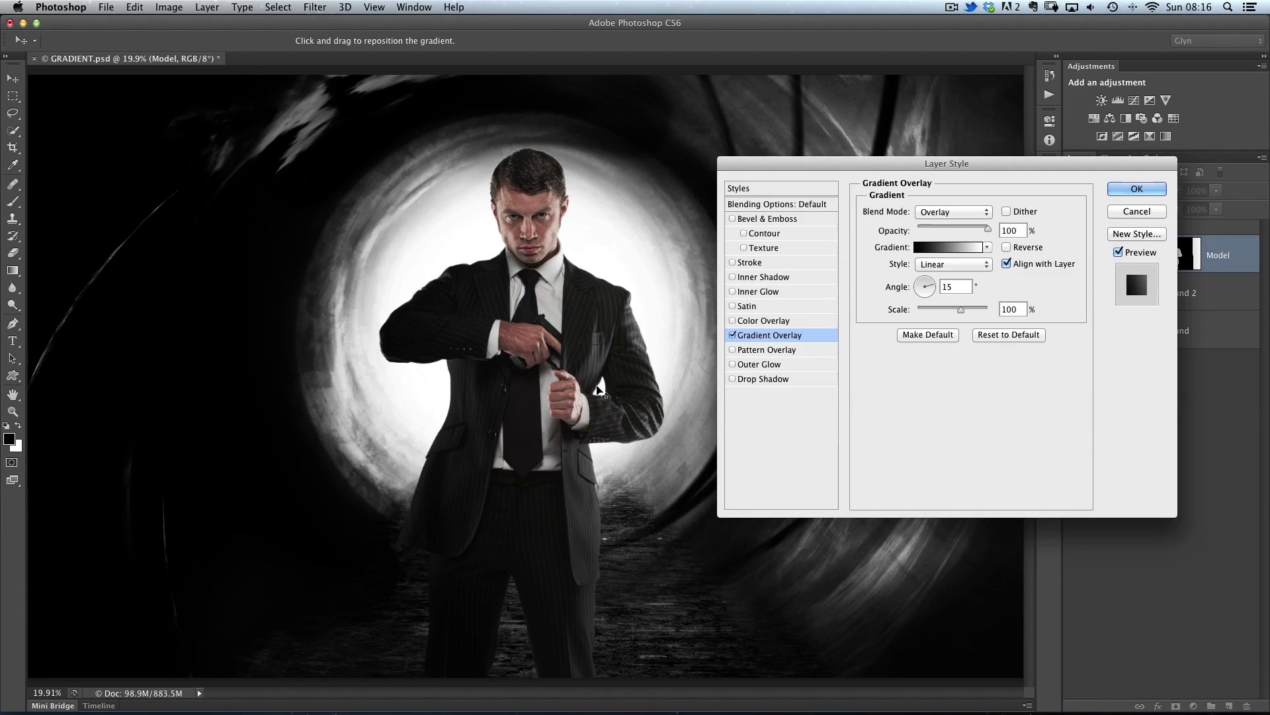
{"action": "left_click", "coordinate": [1118, 252]}
{"action": "left_click", "coordinate": [1117, 252]}
{"action": "left_click", "coordinate": [1117, 252]}
{"action": "left_click", "coordinate": [1117, 252]}
- Shift the gradient, lower opacity to 91%, keep Overlay over Soft Light, and apply
{"action": "left_click_drag", "start_coordinate": [513, 413], "coordinate": [532, 392]}
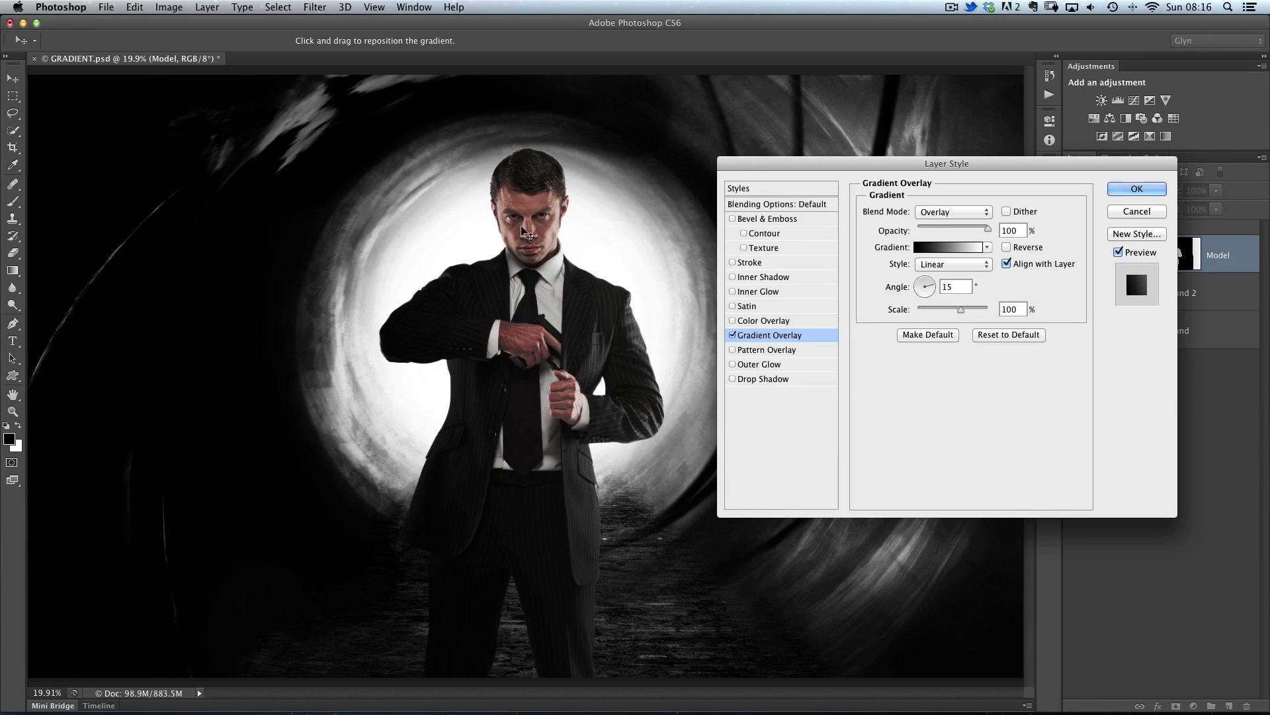
{"action": "left_click_drag", "start_coordinate": [988, 228], "coordinate": [985, 230]}
{"action": "left_click", "coordinate": [986, 212]}
{"action": "left_click", "coordinate": [940, 223]}
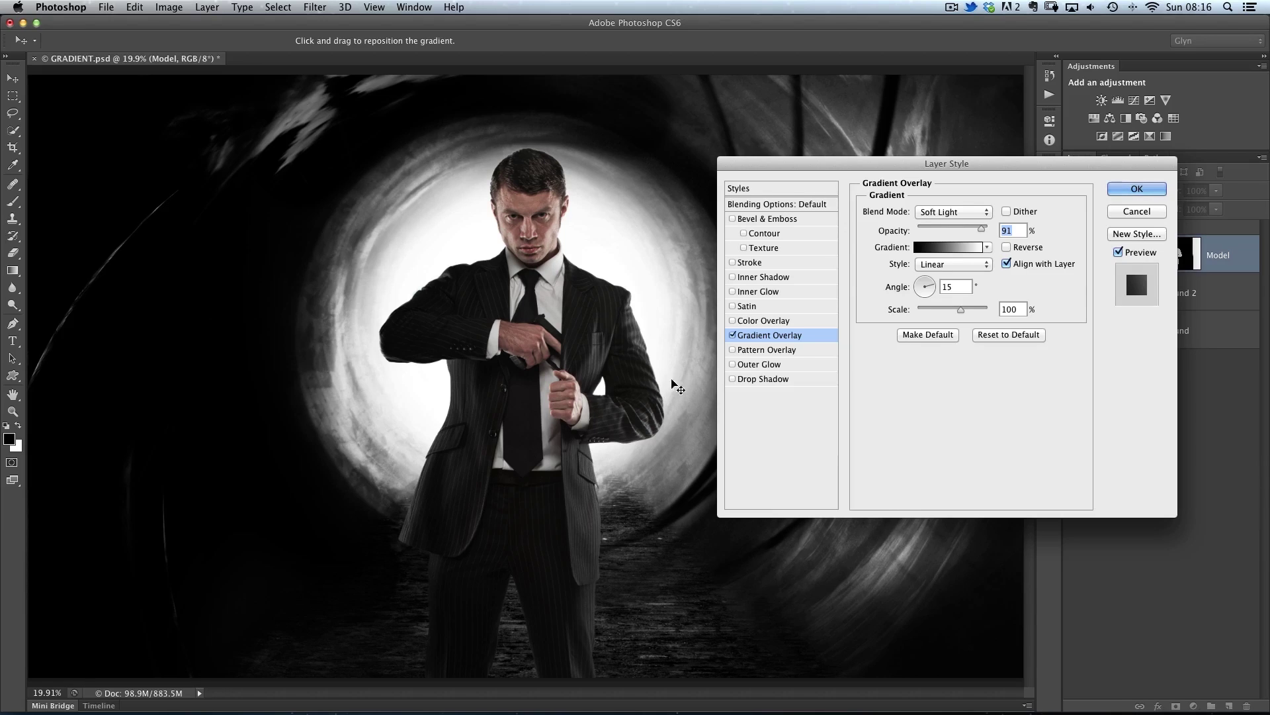
{"action": "left_click", "coordinate": [952, 212]}
{"action": "left_click", "coordinate": [954, 201]}
{"action": "left_click", "coordinate": [1130, 193]}
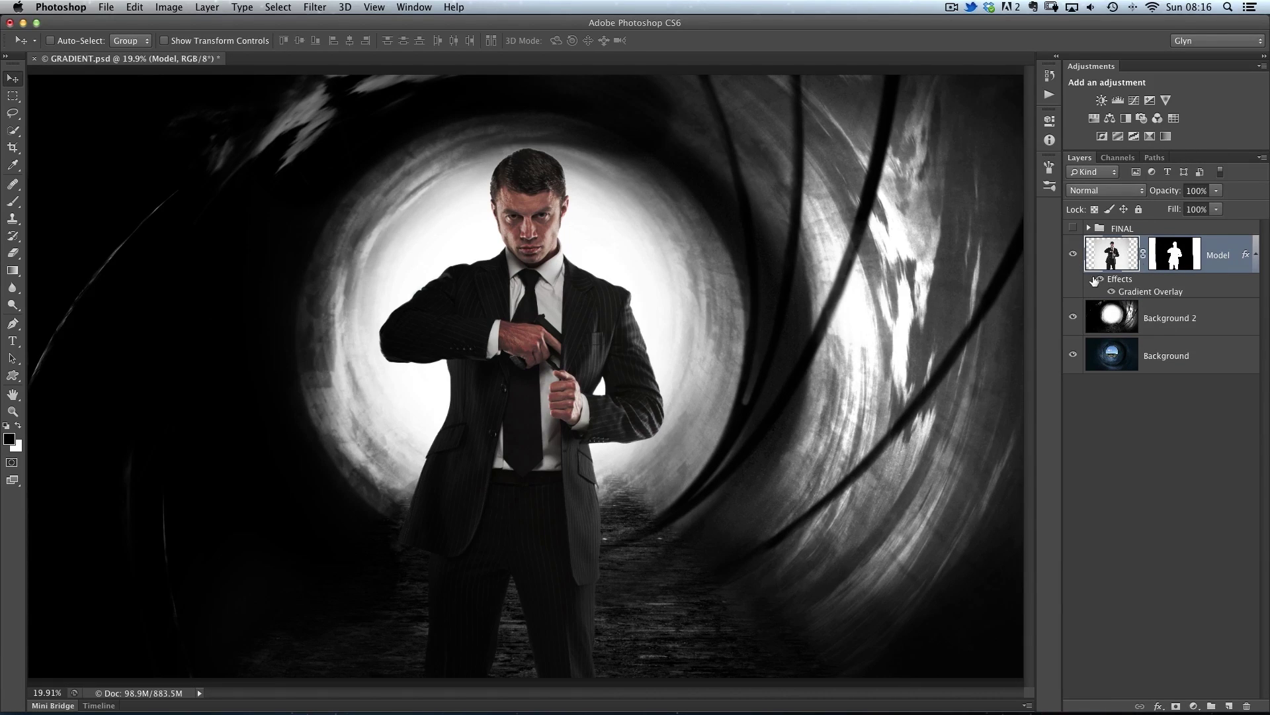
{"action": "left_click", "coordinate": [1100, 281]}
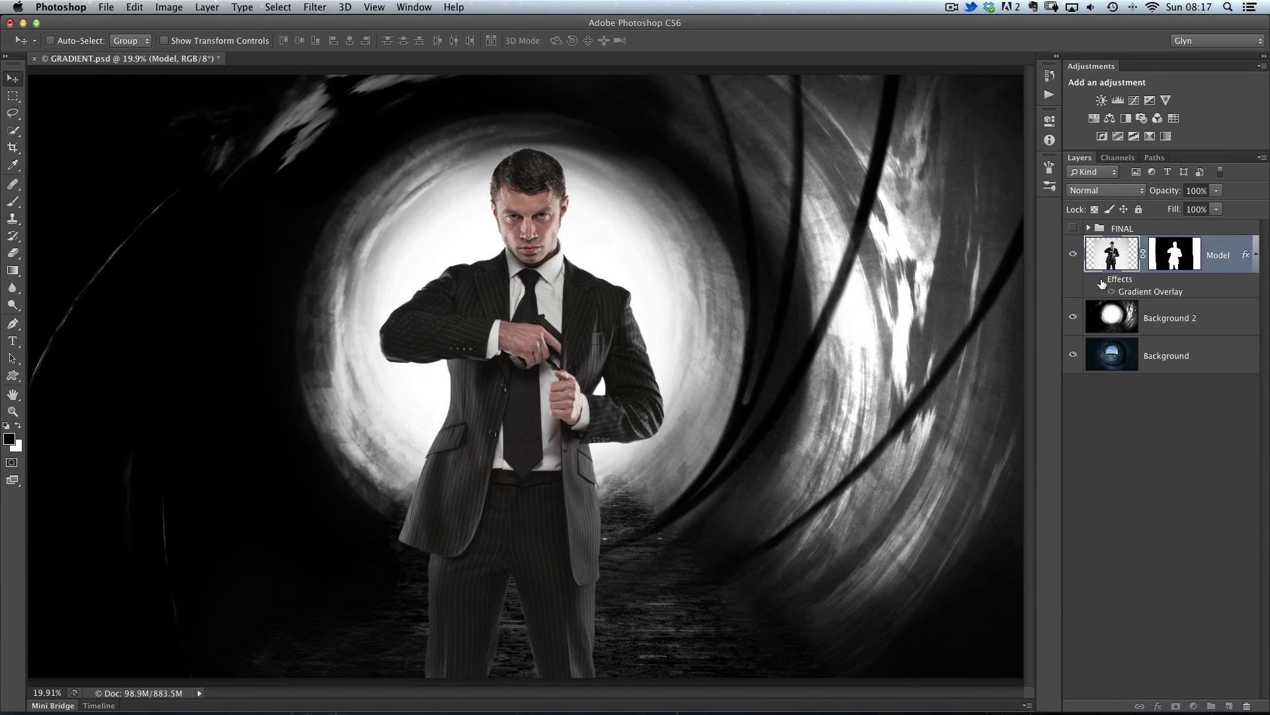
{"action": "left_click", "coordinate": [1100, 281]}
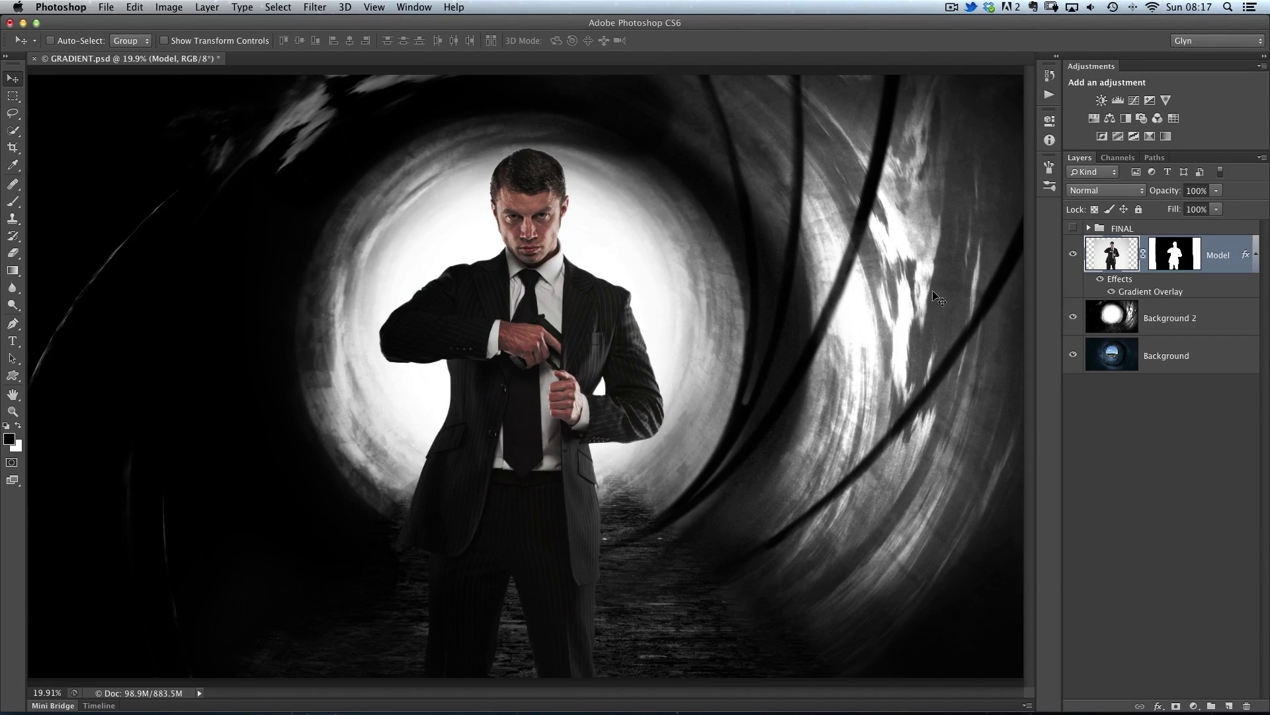
{"action": "left_click", "coordinate": [1101, 281]}
{"action": "left_click", "coordinate": [1101, 280]}
- Convert the Gradient Overlay into a clipped Model's Gradient Fill layer, compare it, and select it
{"action": "right_click", "coordinate": [1120, 282]}
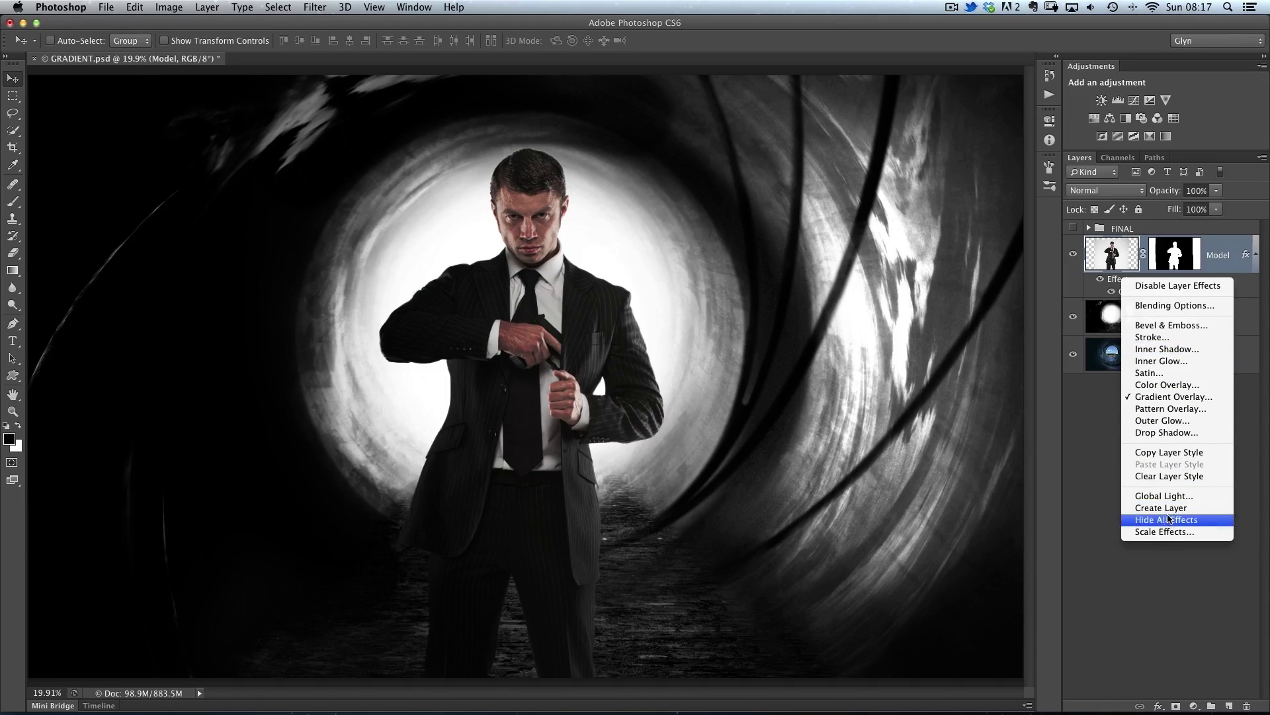
{"action": "left_click", "coordinate": [1145, 510]}
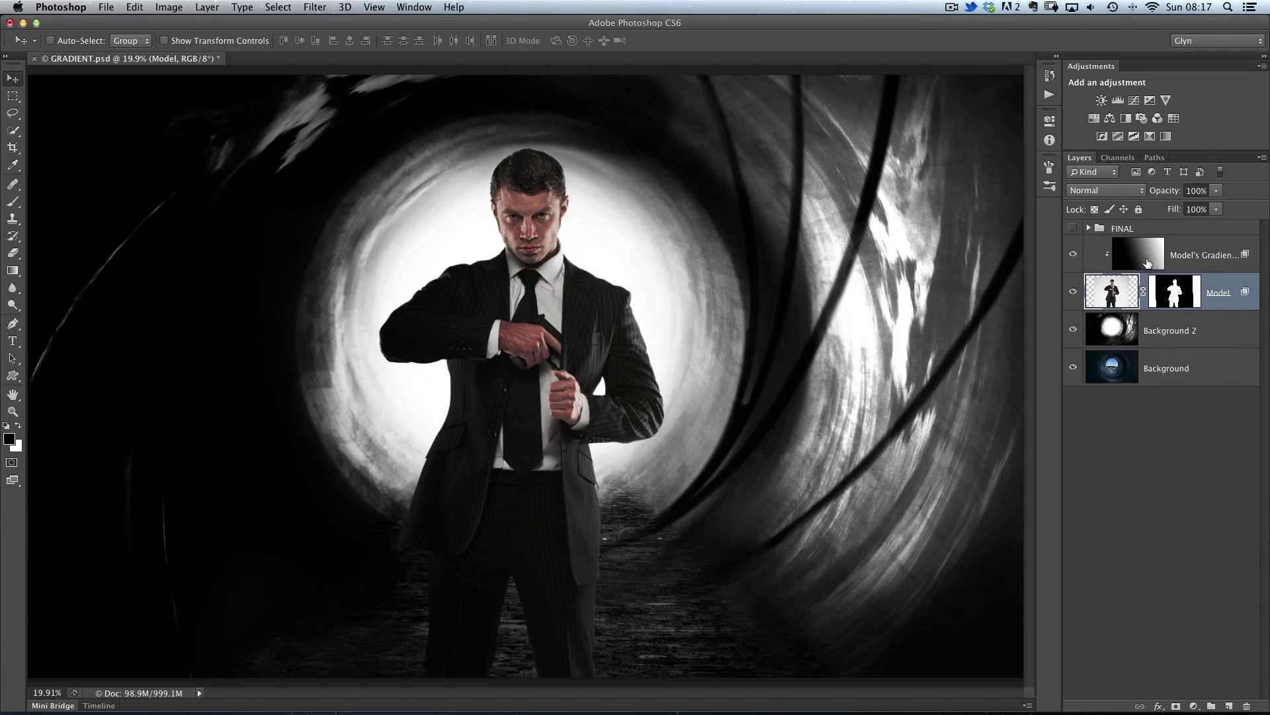
{"action": "left_click", "coordinate": [1074, 257]}
{"action": "left_click", "coordinate": [1074, 257]}
{"action": "left_click", "coordinate": [1073, 256]}
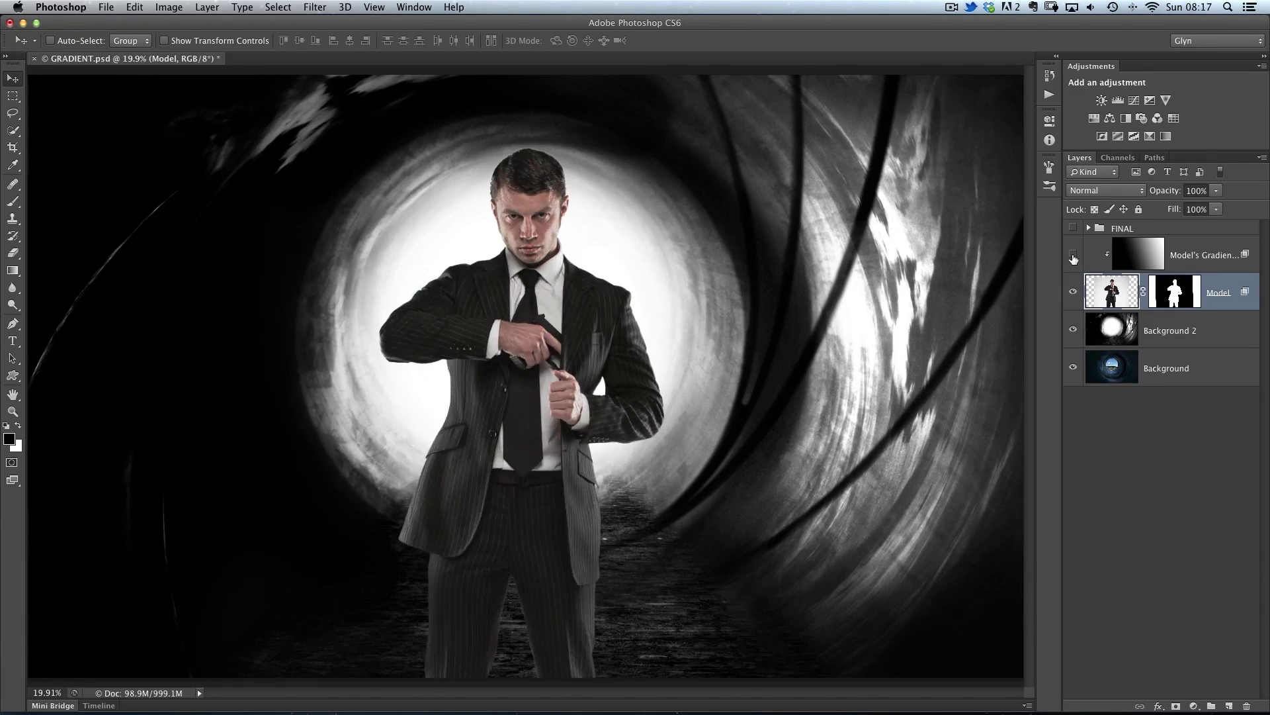
{"action": "left_click", "coordinate": [1074, 256]}
{"action": "left_click", "coordinate": [1074, 257]}
{"action": "left_click", "coordinate": [1074, 257]}
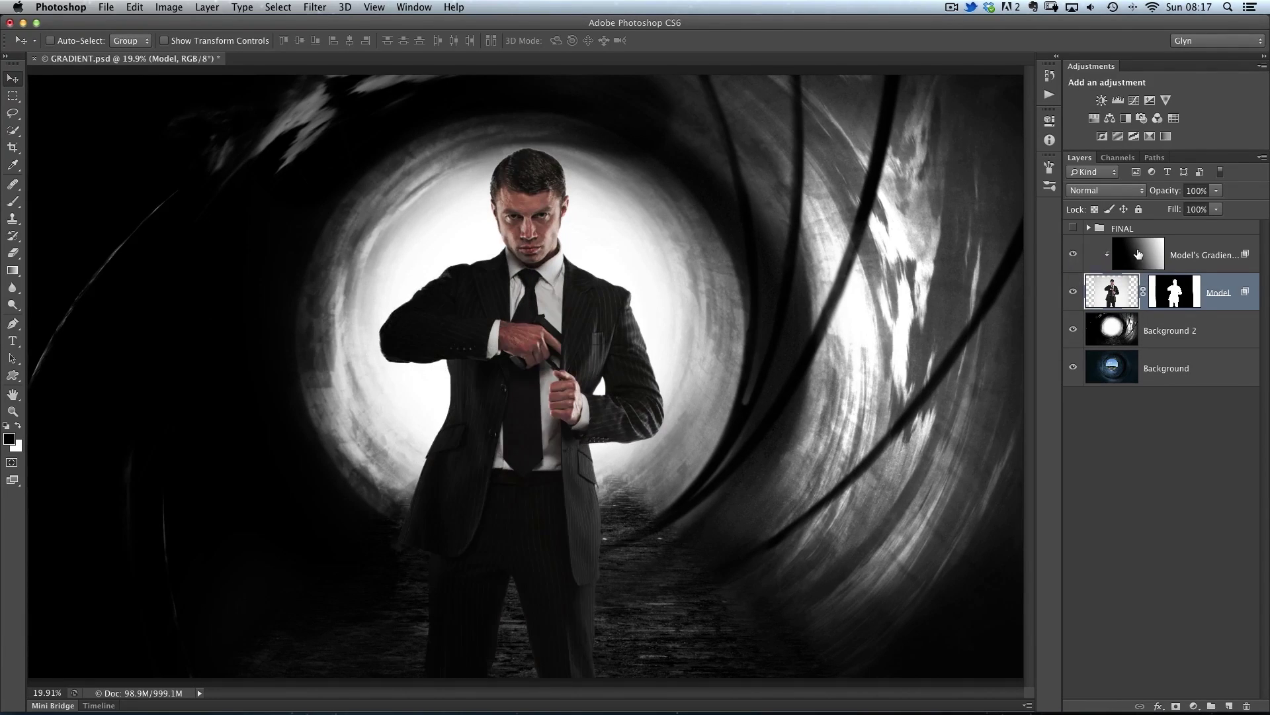
{"action": "left_click", "coordinate": [1149, 257]}
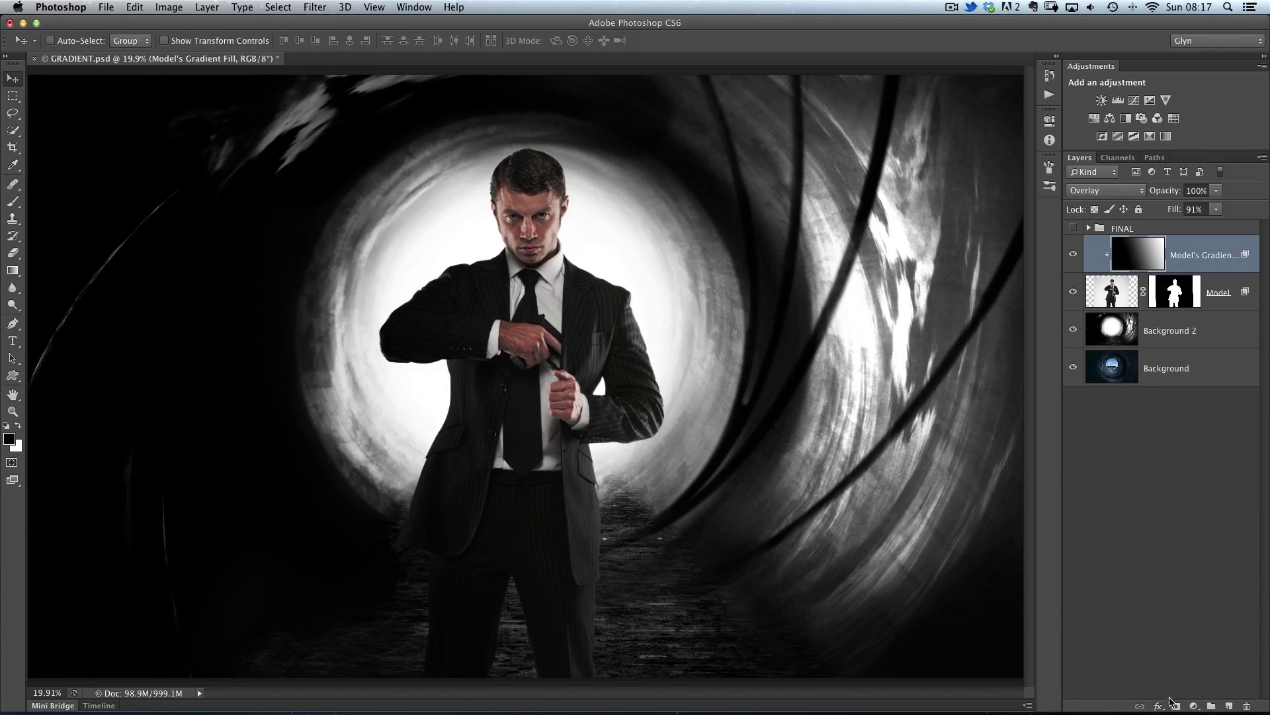
- Add a layer mask to Model's Gradient Fill and brush black over the gunman's face
{"action": "left_click", "coordinate": [1175, 706]}
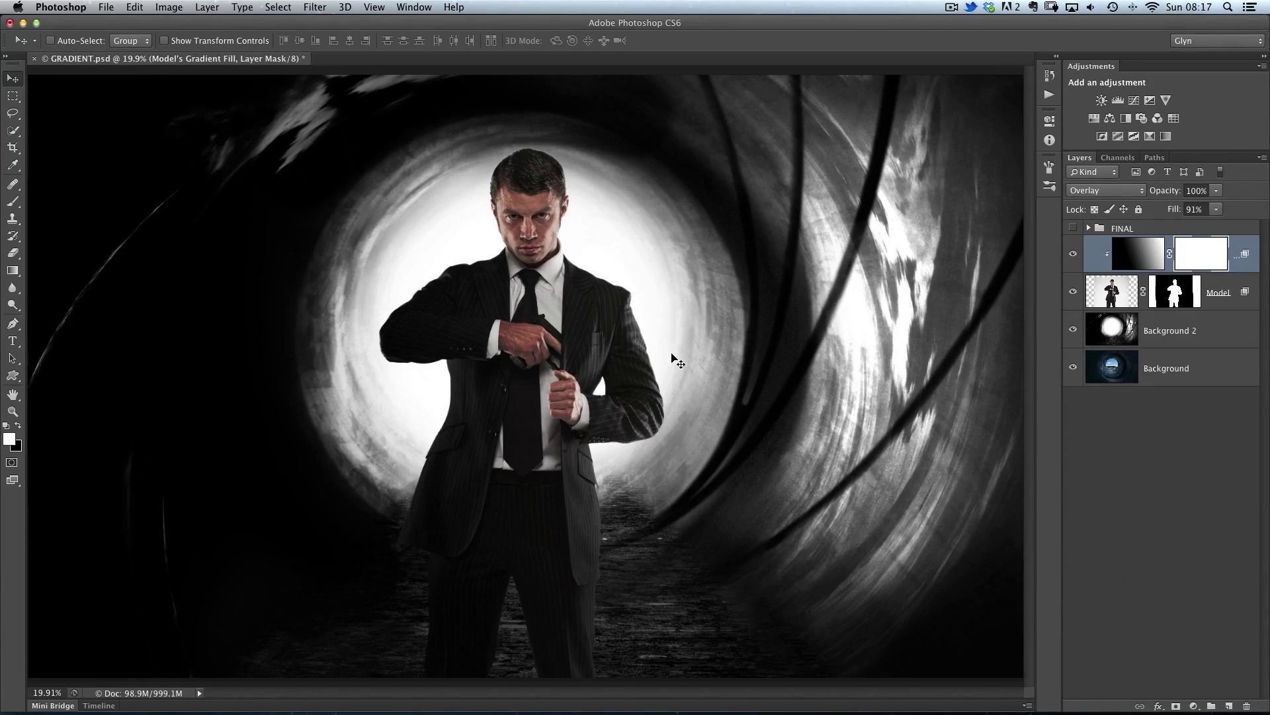
{"action": "key", "text": "b"}
{"action": "key", "text": "x"}
{"action": "mouse_move", "coordinate": [553, 202]}
{"action": "left_mouse_down"}
{"action": "mouse_move", "coordinate": [548, 239]}
{"action": "mouse_move", "coordinate": [542, 198]}
{"action": "mouse_move", "coordinate": [562, 236]}
{"action": "left_mouse_up"}
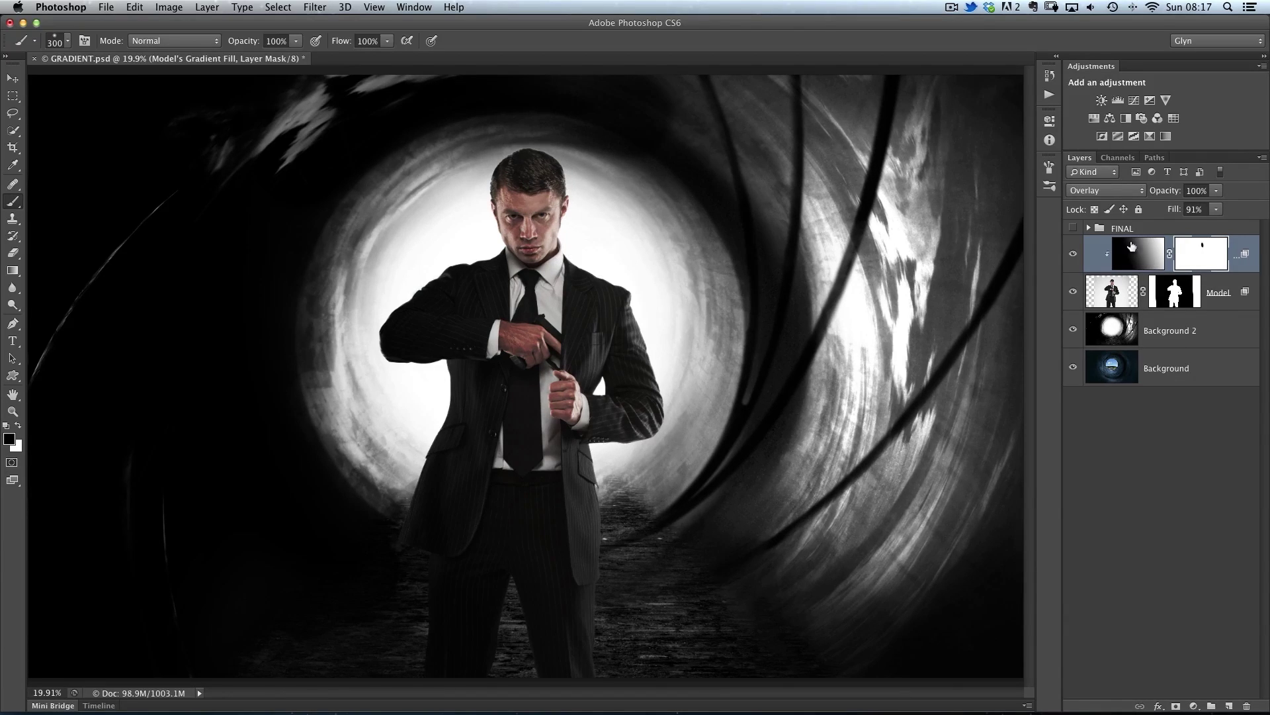
- Toggle the layer mask off and on to compare the brightened face
{"action": "left_click", "coordinate": [1198, 257], "text": "shift"}
{"action": "left_click", "coordinate": [1196, 258], "text": "shift"}
{"action": "left_click", "coordinate": [1194, 258], "text": "shift"}
{"action": "left_click", "coordinate": [1194, 258], "text": "shift"}
{"action": "left_click", "coordinate": [1194, 258], "text": "shift"}
{"action": "left_click", "coordinate": [1194, 257], "text": "shift"}
{"action": "left_click", "coordinate": [1195, 257], "text": "shift"}
{"action": "left_click", "coordinate": [1194, 257], "text": "shift"}
{"action": "left_click", "coordinate": [1195, 256], "text": "shift"}
{"action": "left_click", "coordinate": [1196, 256], "text": "shift"}
{"action": "left_click", "coordinate": [1195, 256], "text": "shift"}
{"action": "left_click", "coordinate": [1196, 256], "text": "shift"}
{"action": "left_click", "coordinate": [1197, 256], "text": "shift"}
{"action": "left_click", "coordinate": [1199, 259], "text": "shift"}
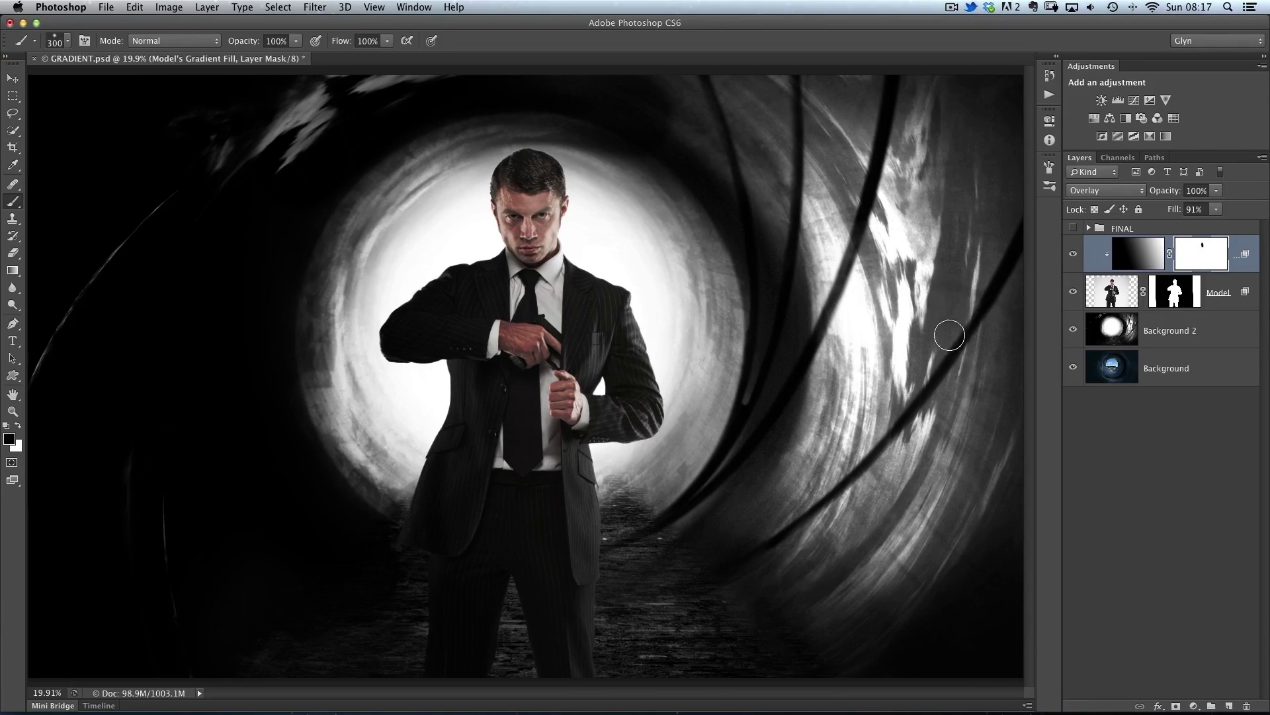